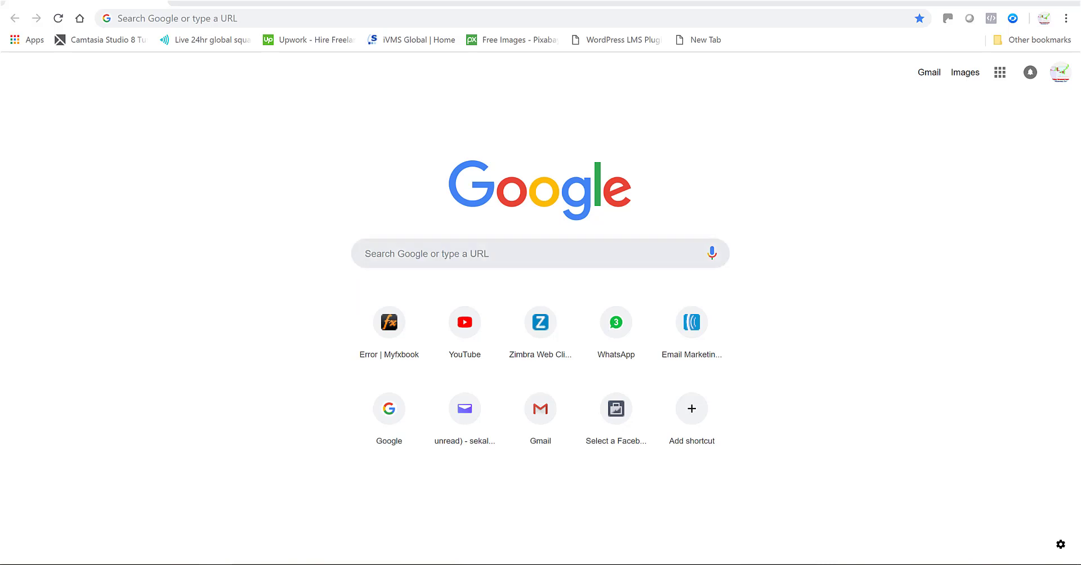
Search Google for 'forex brokers' and scroll through the broker ads and review sites.
type("forec")
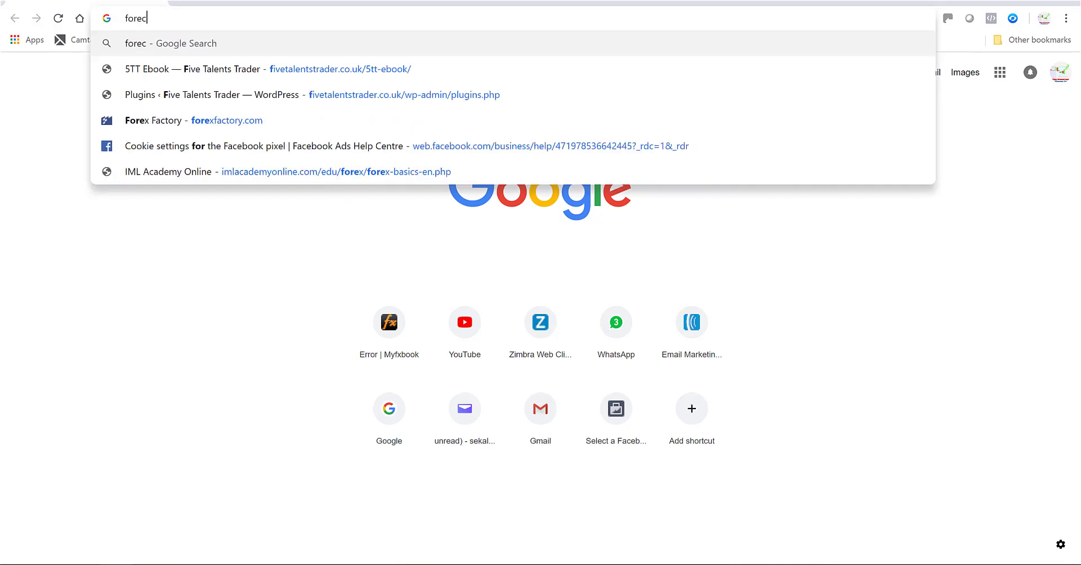
key("BackSpace")
type("x b")
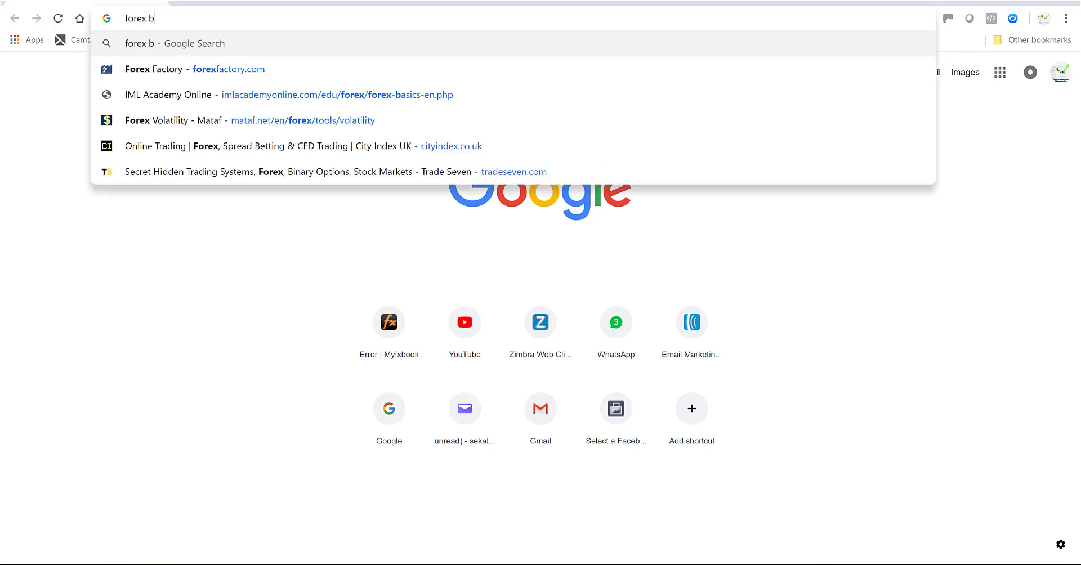
type("rokers")
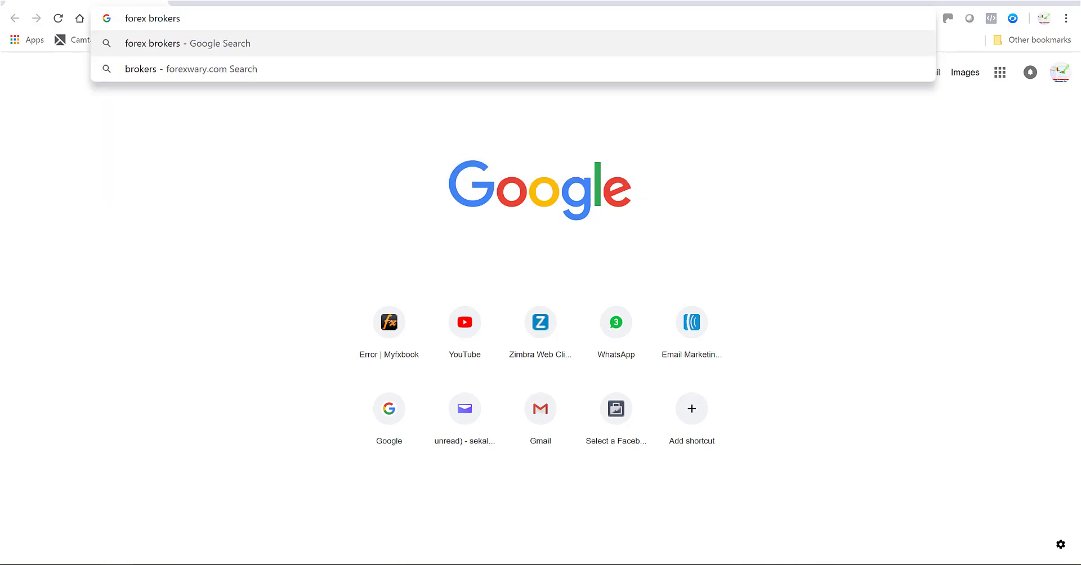
key("Return")
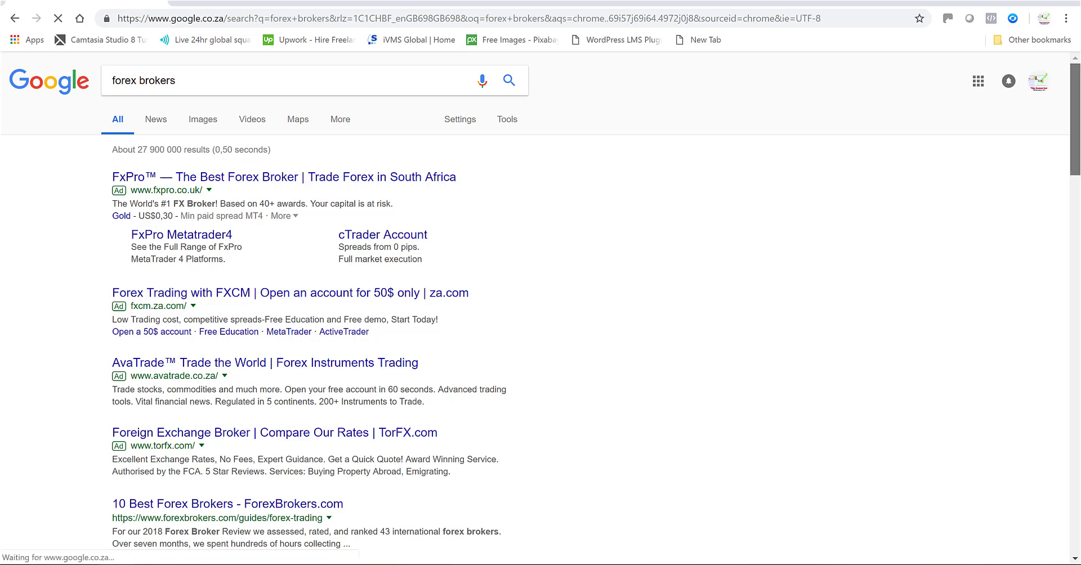
scroll(540, 307, "down", 3)
scroll(541, 307, "down", 4)
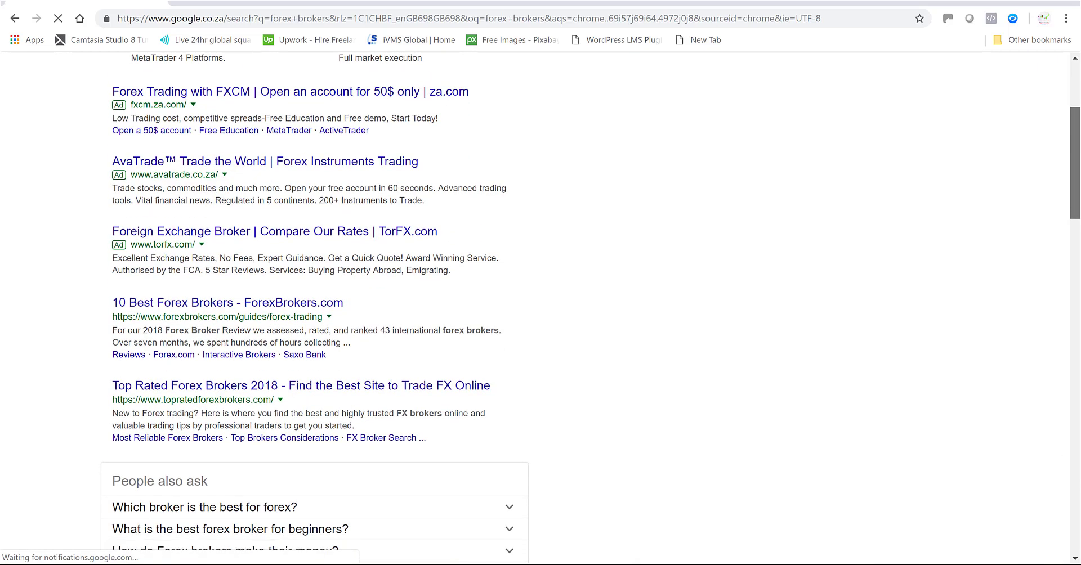
scroll(541, 307, "down", 3)
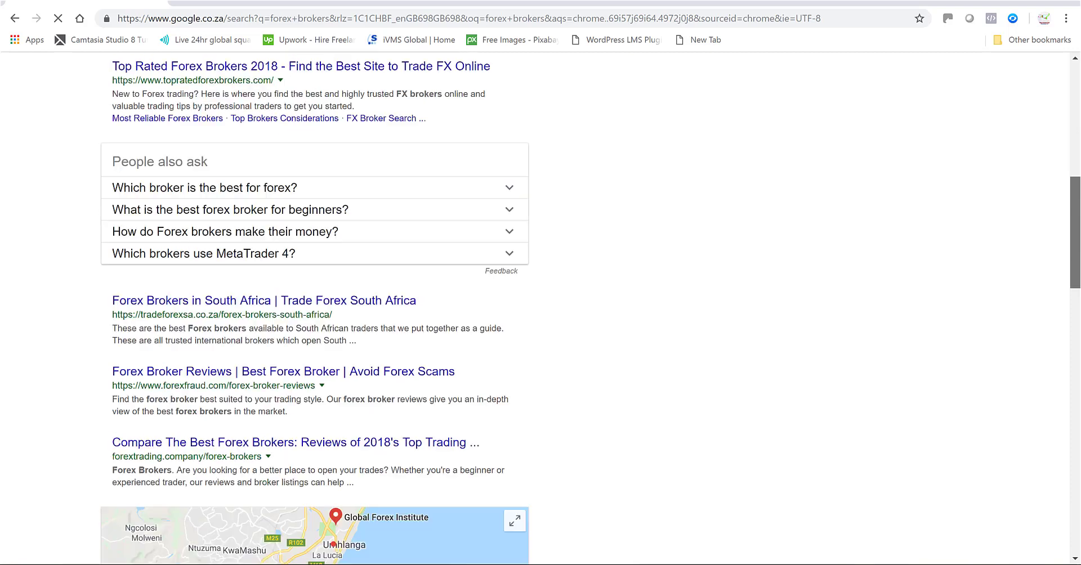
scroll(540, 307, "up", 2)
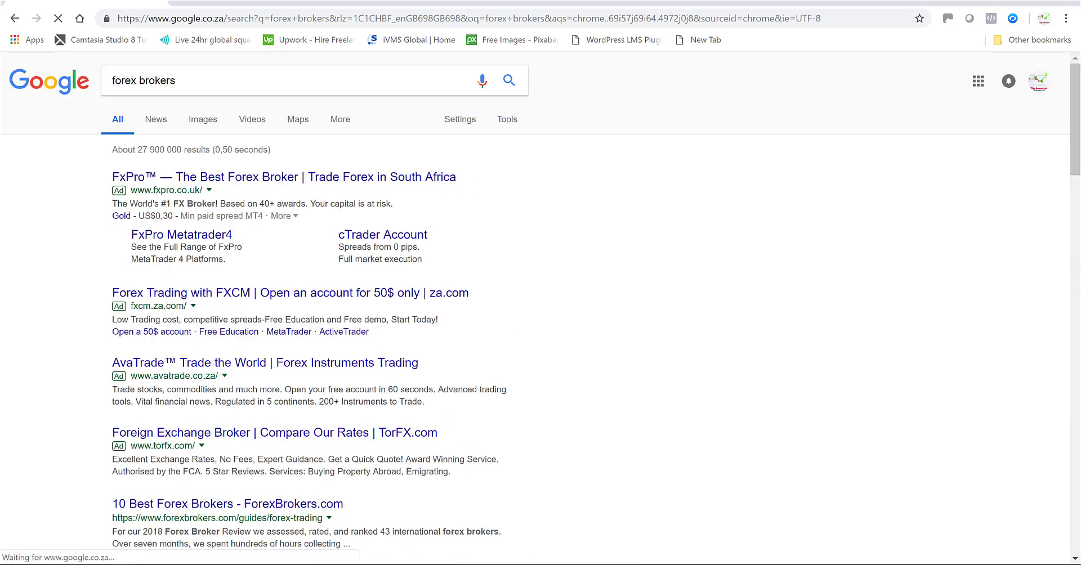
Go to instaforex.com.ng and scroll down to the footer's important links.
left_click(467, 18)
type("ins")
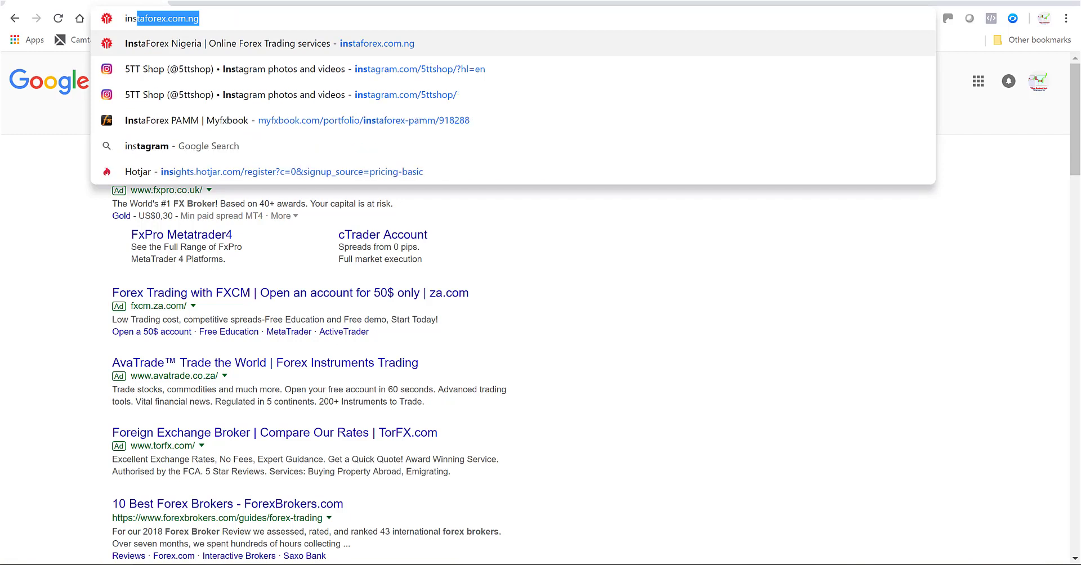
type("ta")
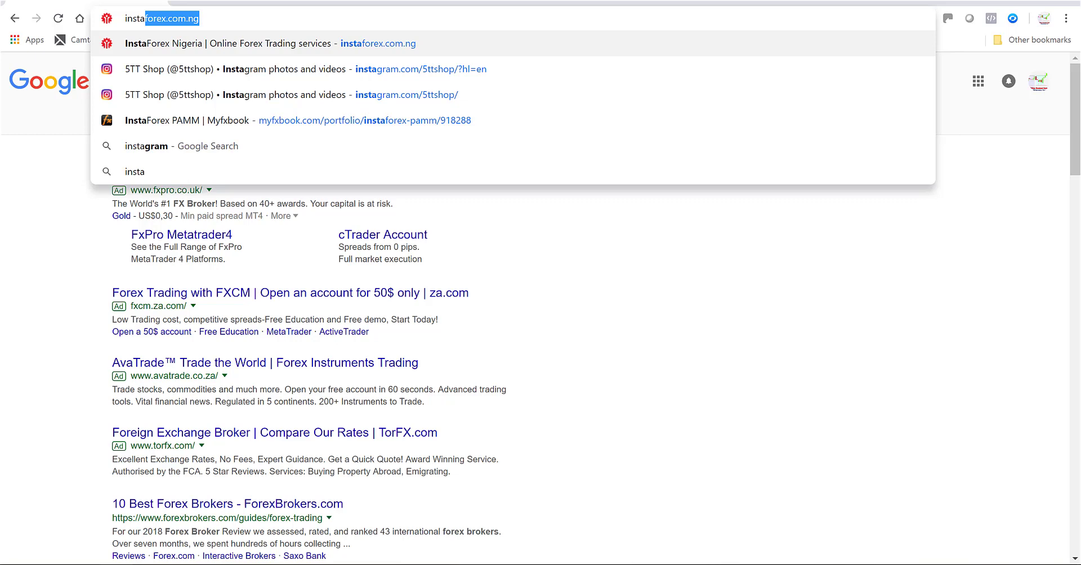
type("forex.c")
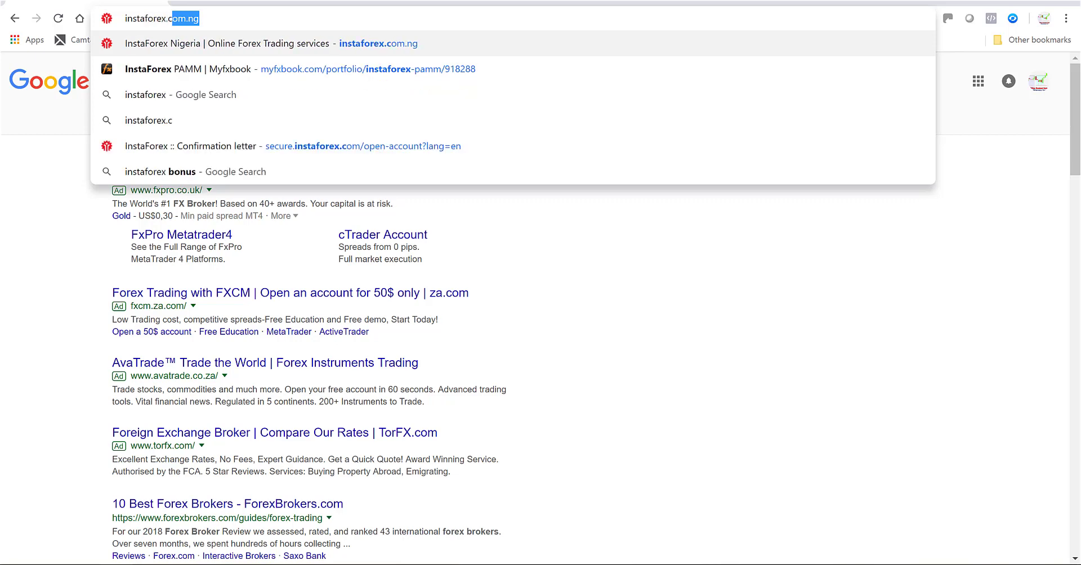
type("om.ng")
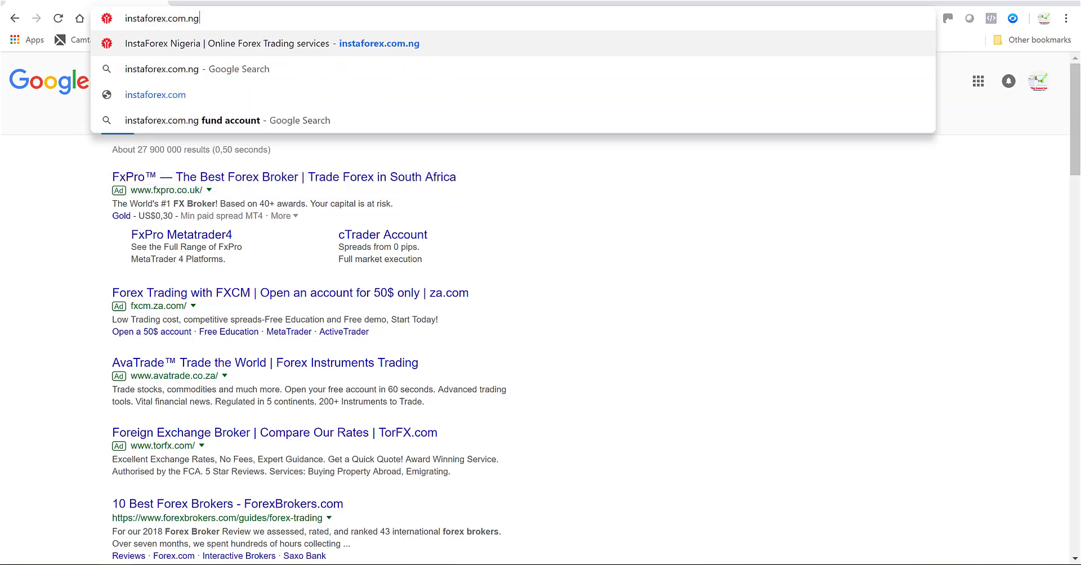
key("Return")
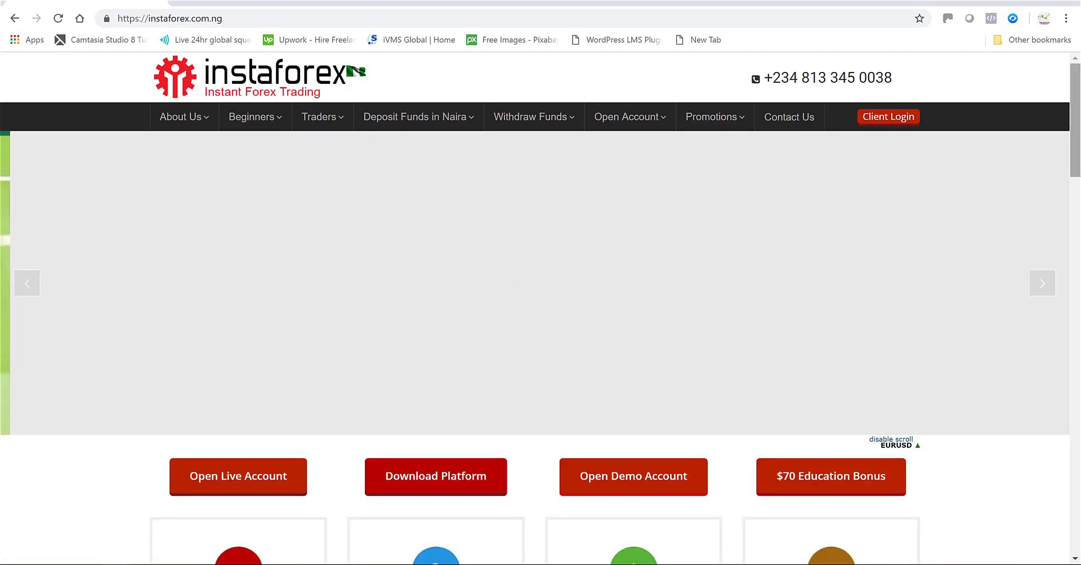
scroll(540, 308, "down", 15)
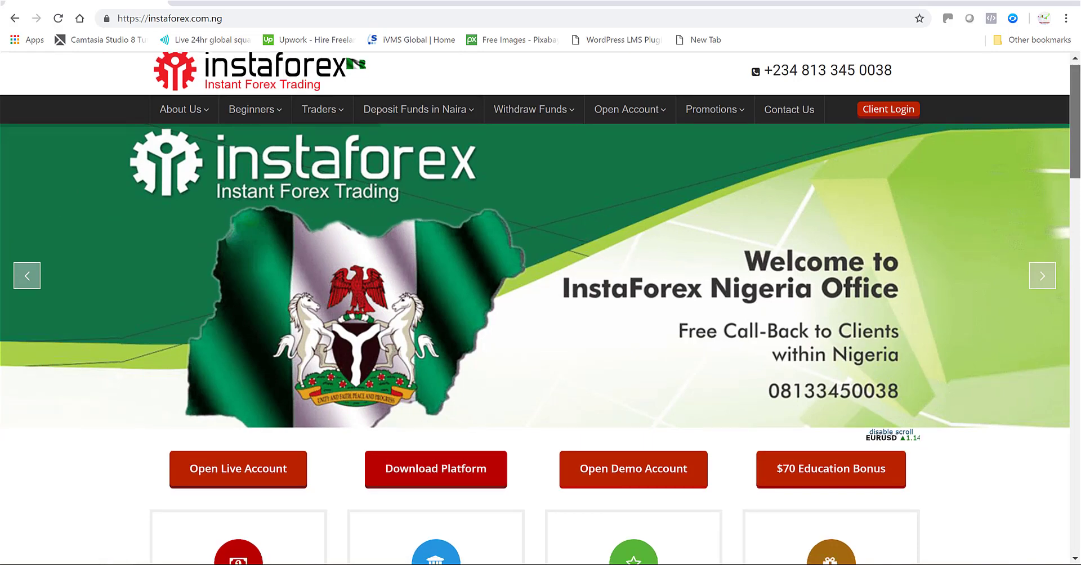
scroll(541, 308, "down", 15)
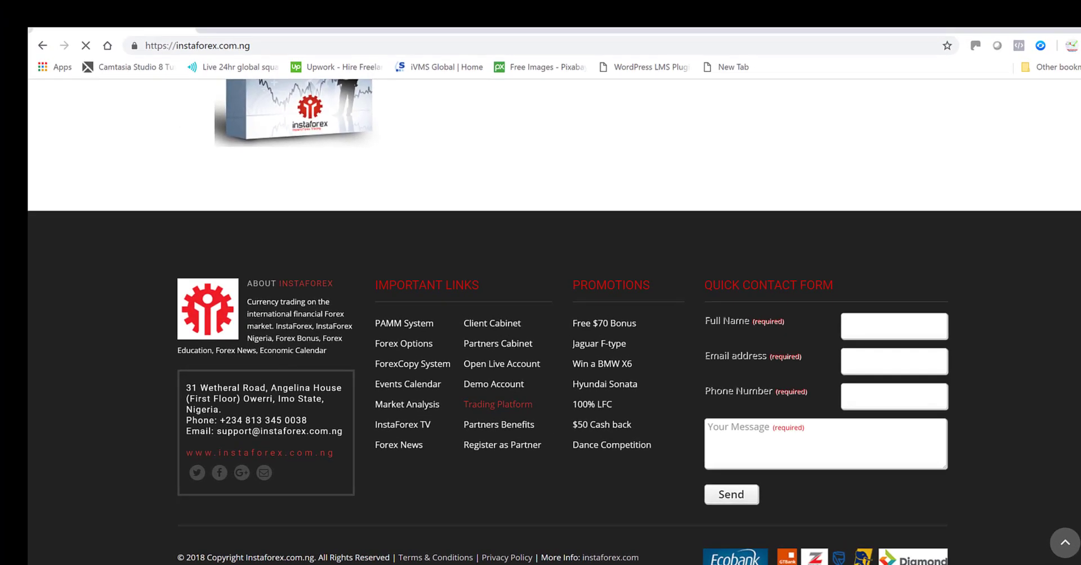
From the Trading Platform page, download the Windows MetaTrader 4 installer.
left_click(199, 293)
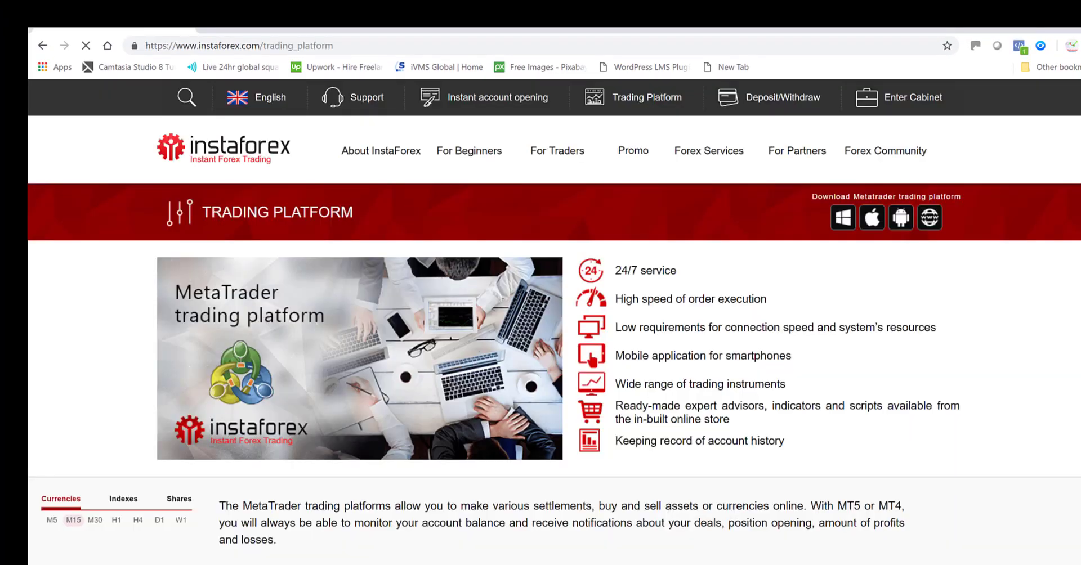
scroll(554, 321, "down", 3)
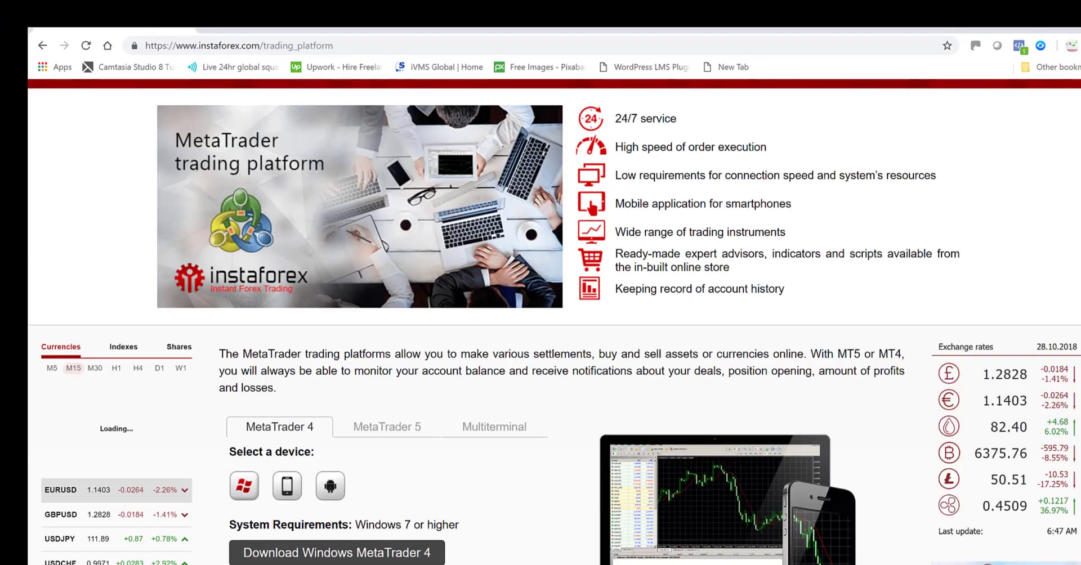
scroll(554, 321, "down", 3)
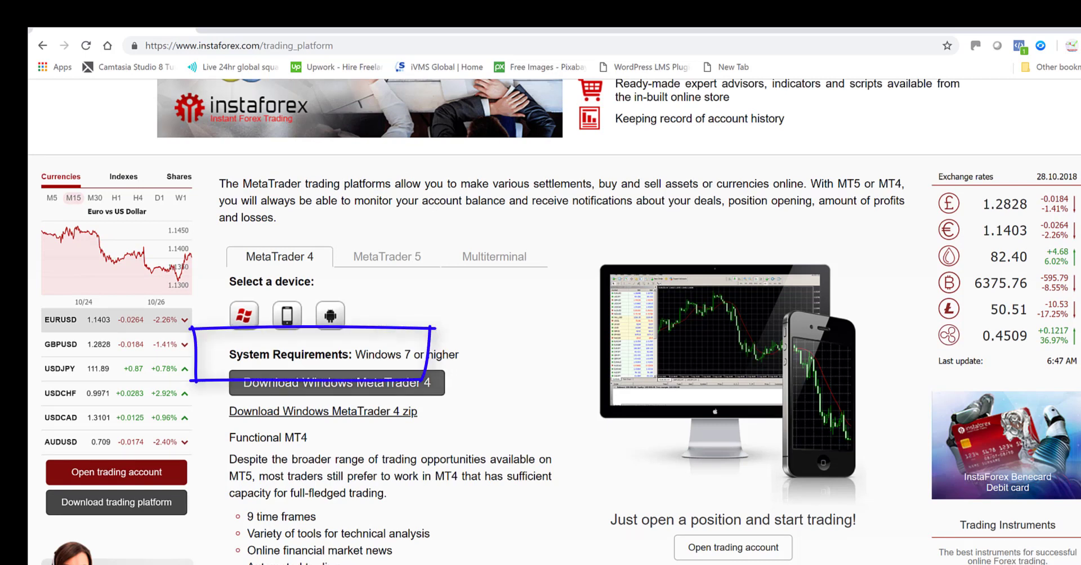
left_click(336, 383)
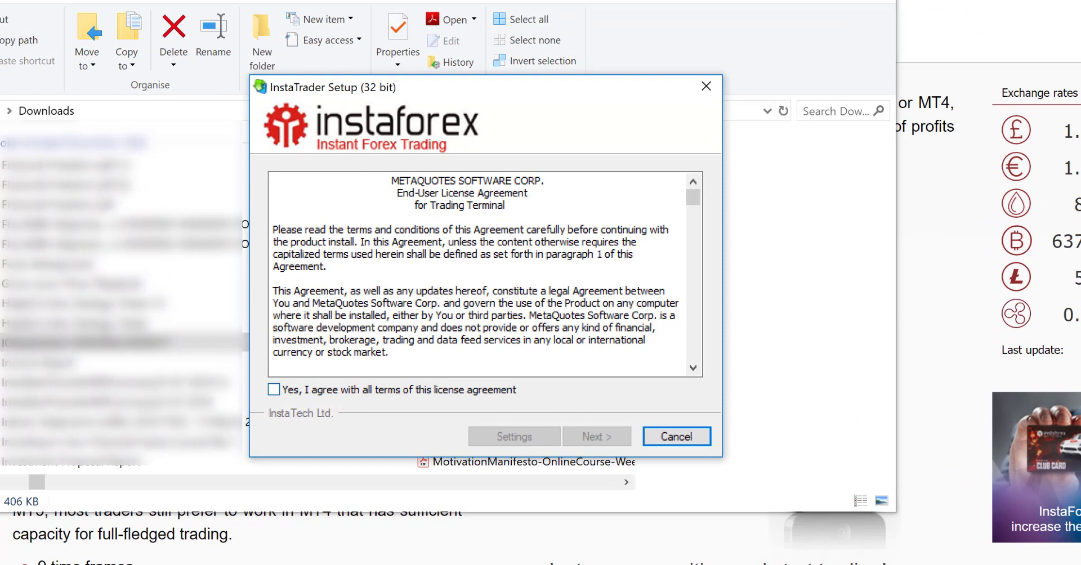
Agree to the InstaTrader licence terms and run the installation.
left_click(273, 389)
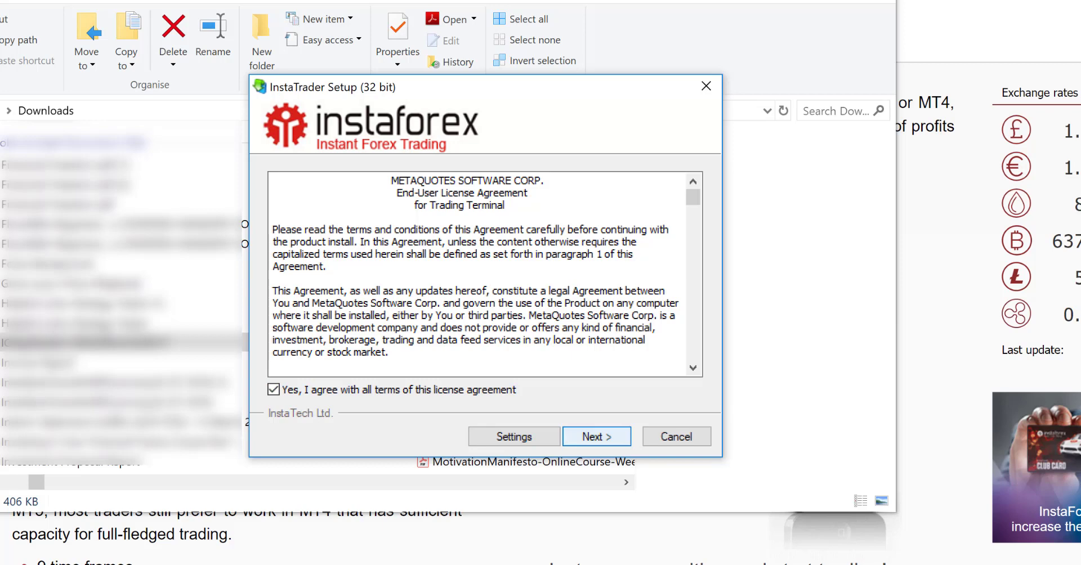
left_click(596, 436)
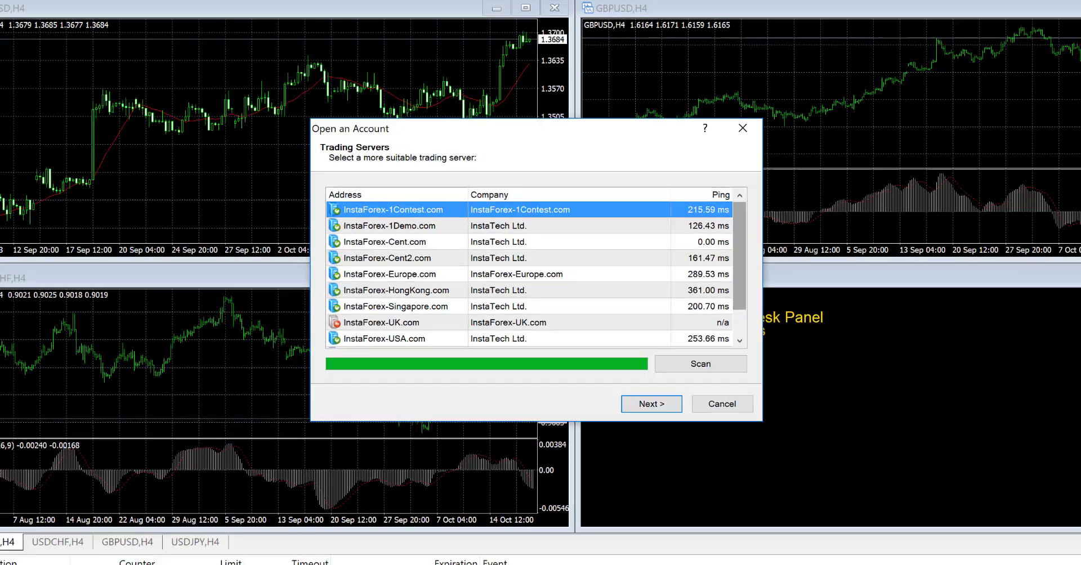
Pick the InstaForex-1Demo.com server and choose New demo account as the account type.
scroll(537, 276, "down", 1)
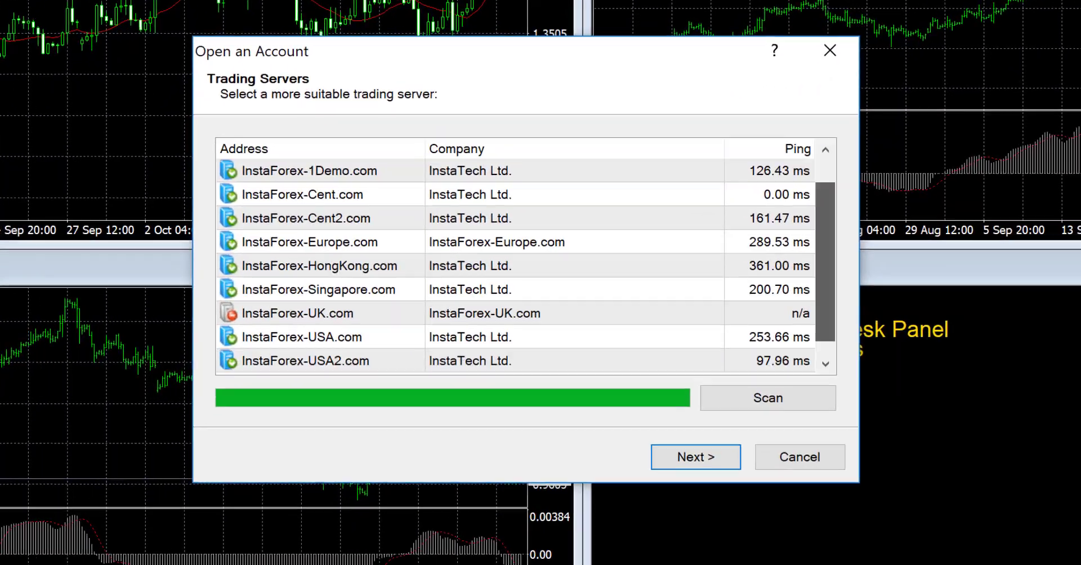
scroll(538, 276, "up", 1)
scroll(525, 265, "up", 1)
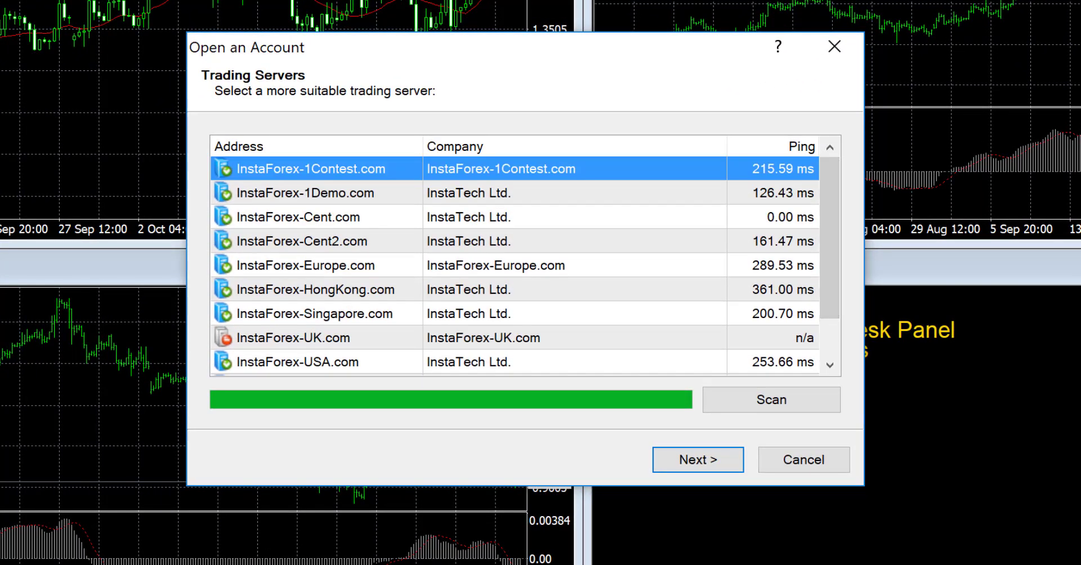
left_click(506, 192)
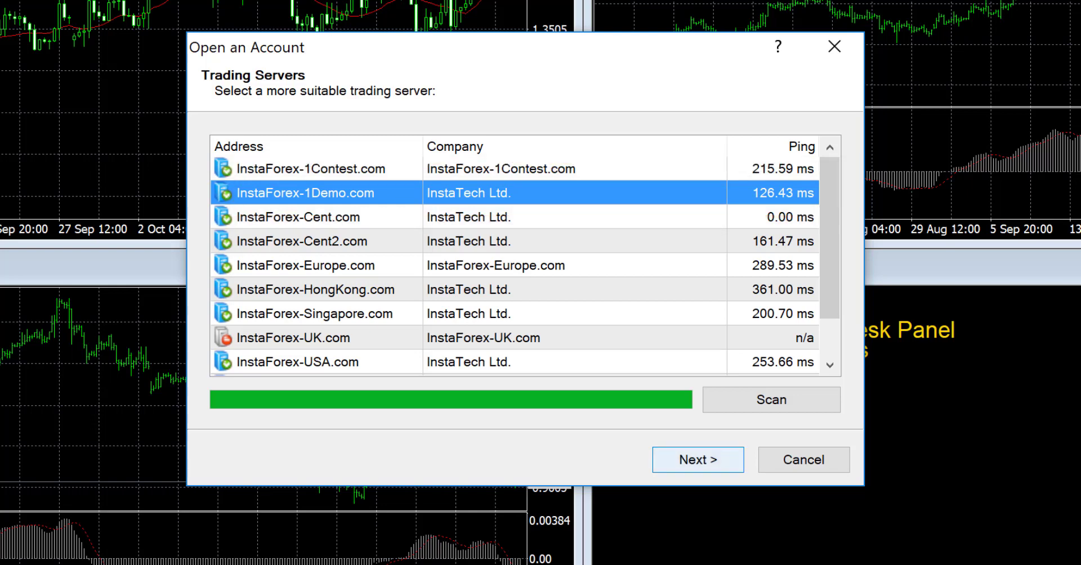
key("Return")
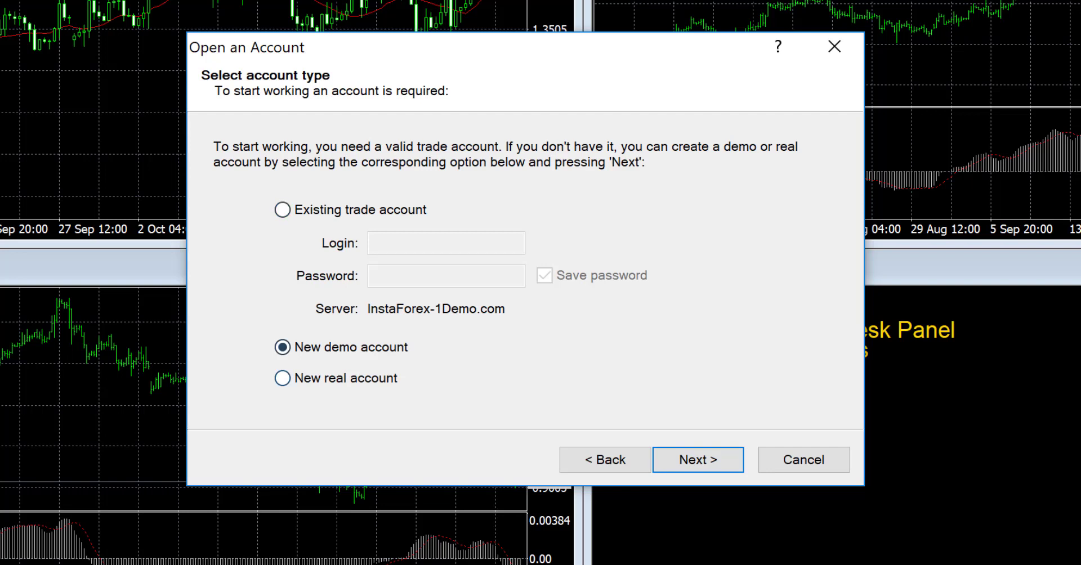
left_click(282, 210)
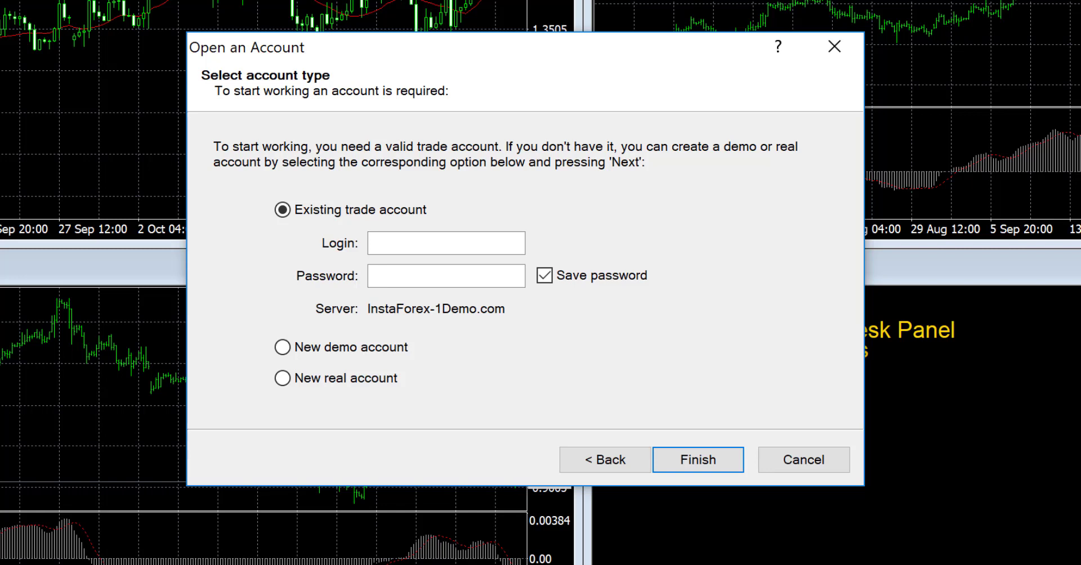
left_click(282, 347)
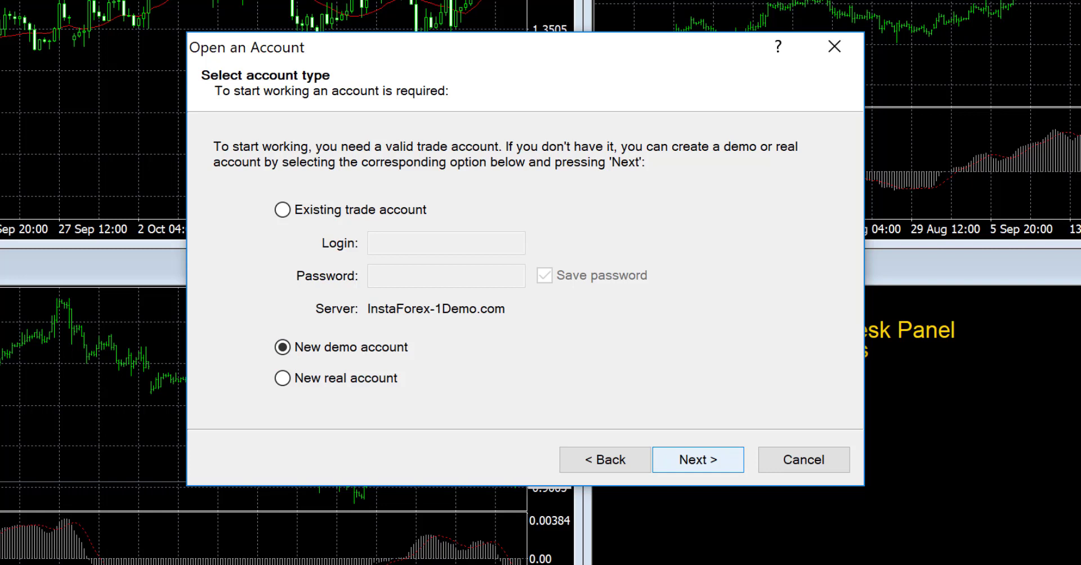
Correct the phone number and e-mail, accept newsletters, and register the 5000-deposit demoStandard account.
key("Return")
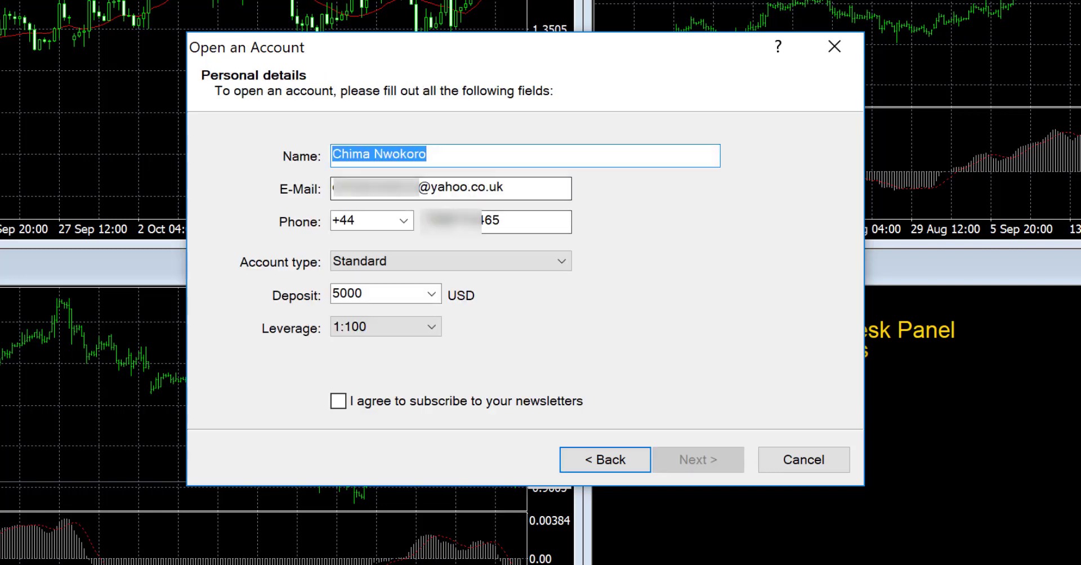
left_click(526, 222)
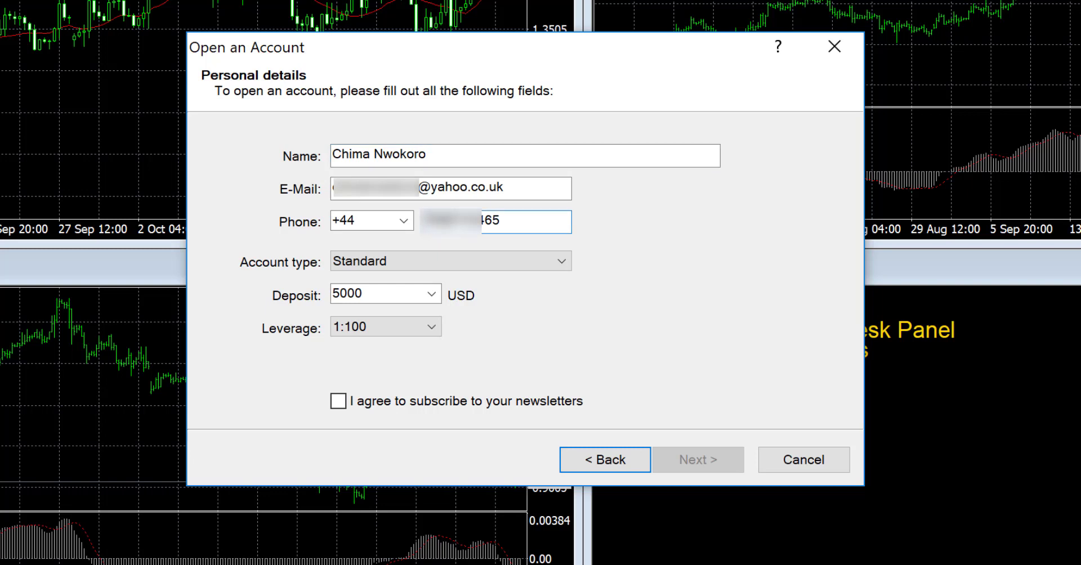
type("3")
left_click(451, 188)
key("ctrl+a")
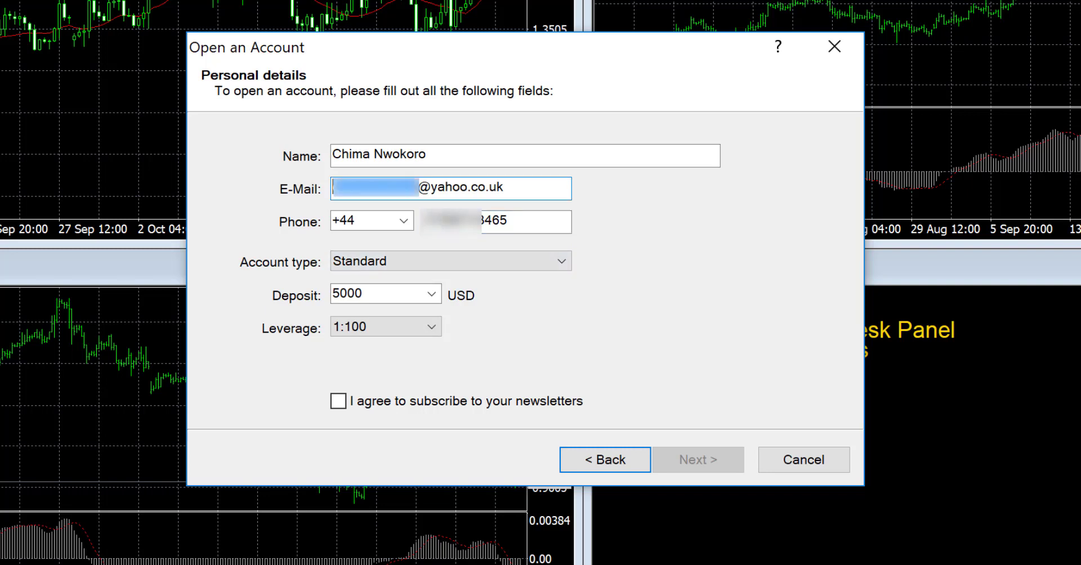
key("ctrl+v")
type(".co.uk")
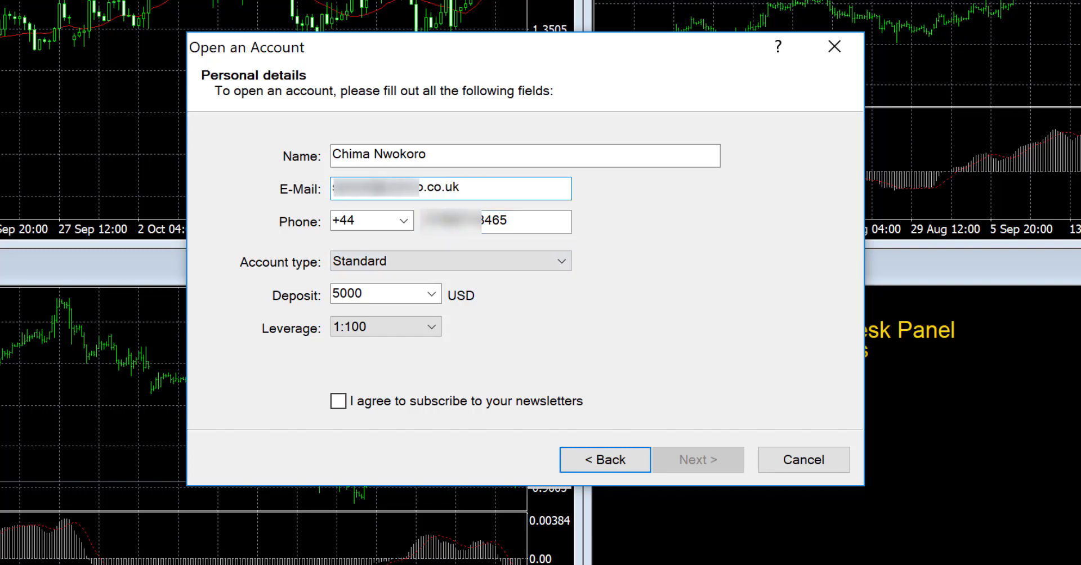
key("BackSpace")
type("@yahoo")
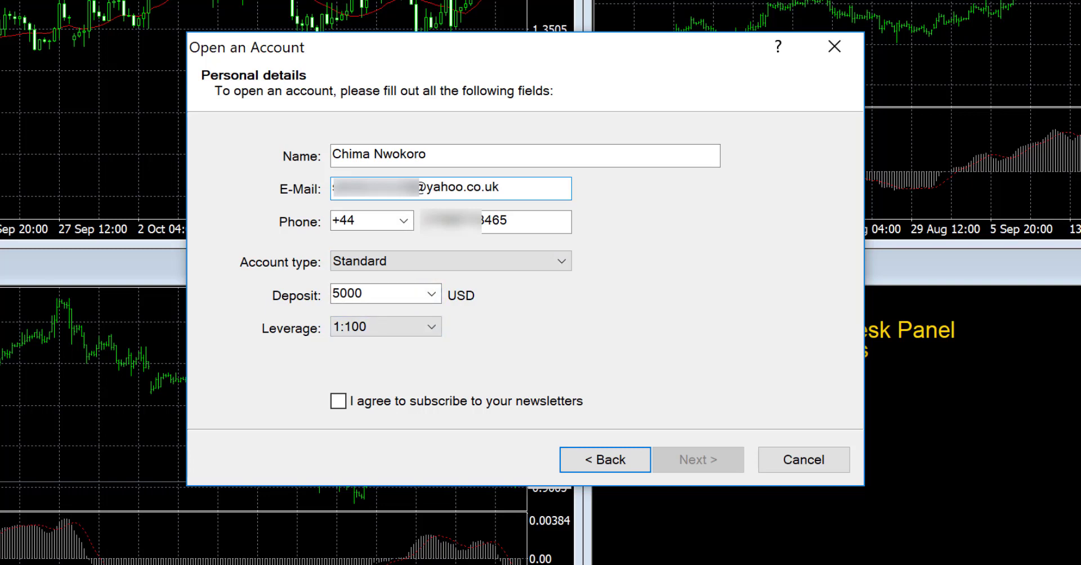
left_click(338, 400)
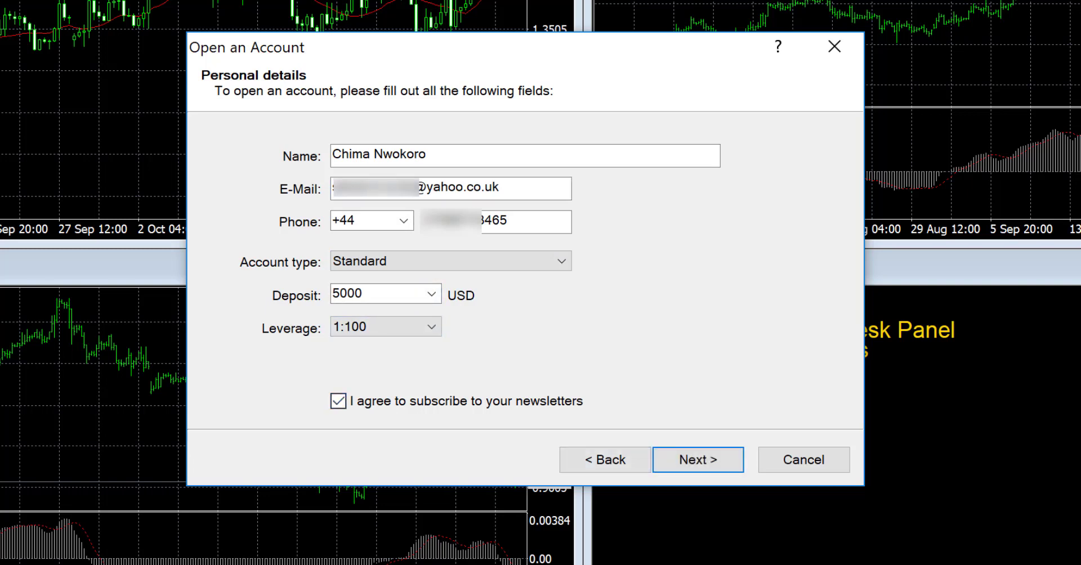
left_click(699, 460)
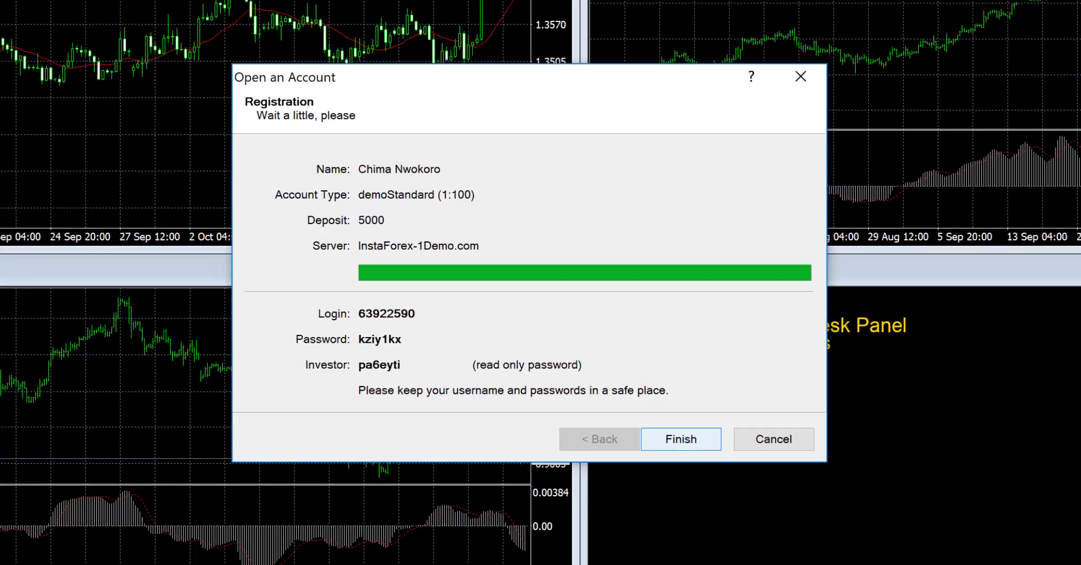
Finish the account wizard and dismiss the MQL4 Migration Status notice.
left_click(698, 460)
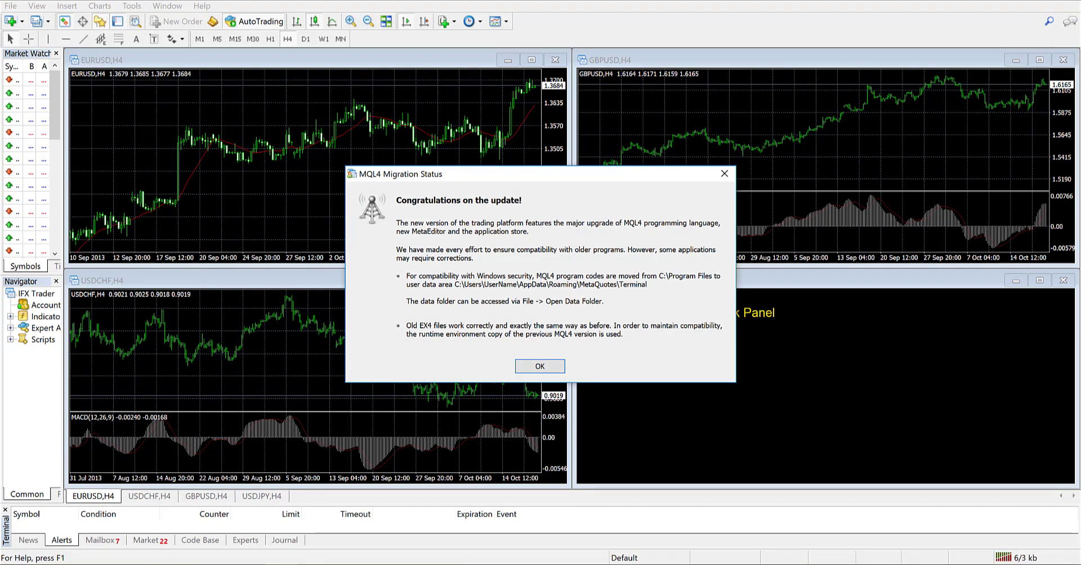
left_click(540, 366)
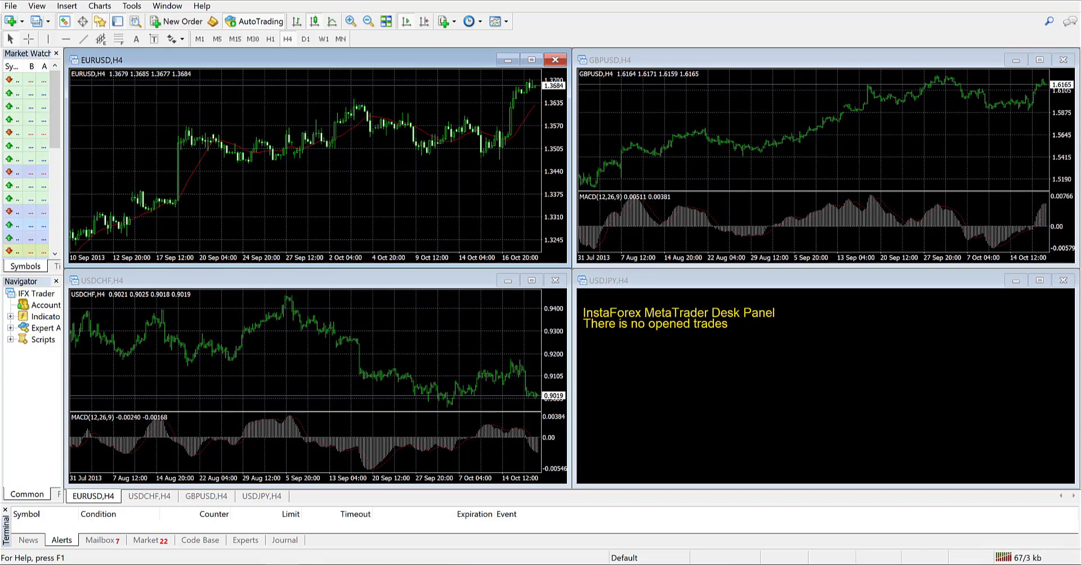
Widen the Market Watch and Navigator panels by dragging the left splitter.
left_click_drag(64, 271, 134, 270)
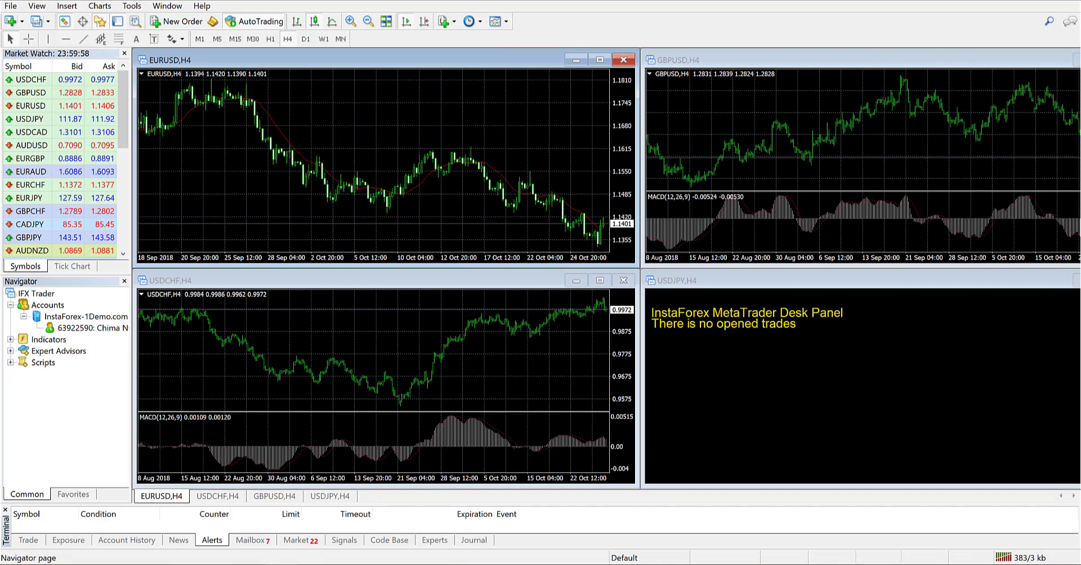
mouse_move(104, 329)
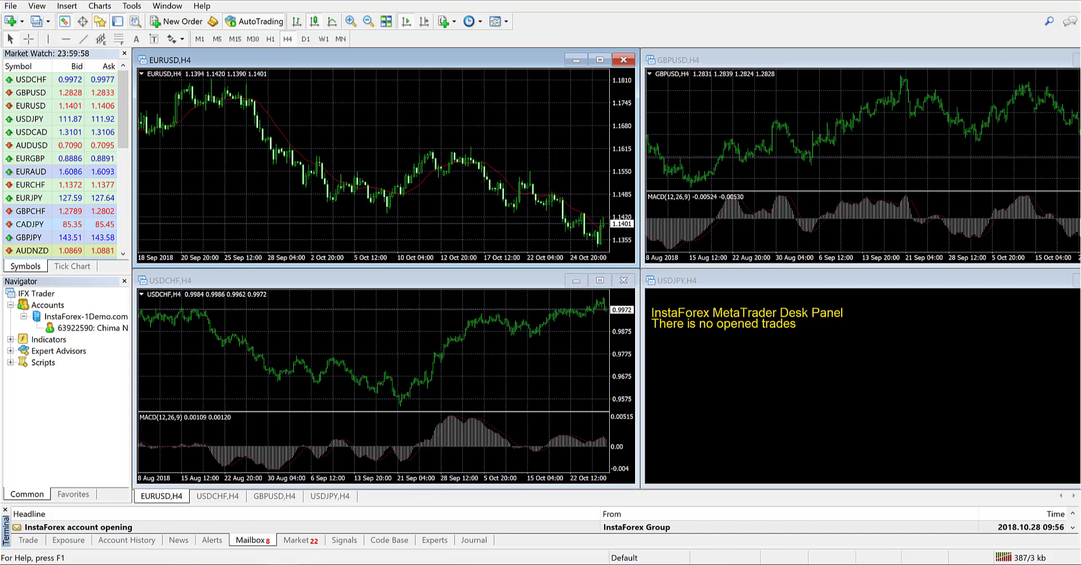
Close the Terminal, Navigator and Market Watch panels so the four H4 charts fill the workspace.
left_click(5, 509)
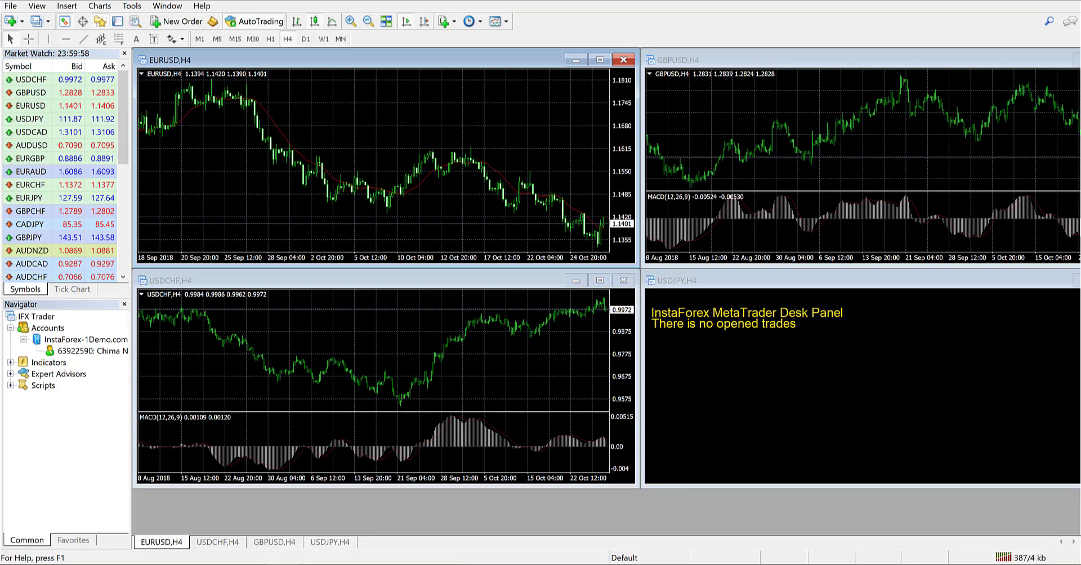
key("ctrl+n")
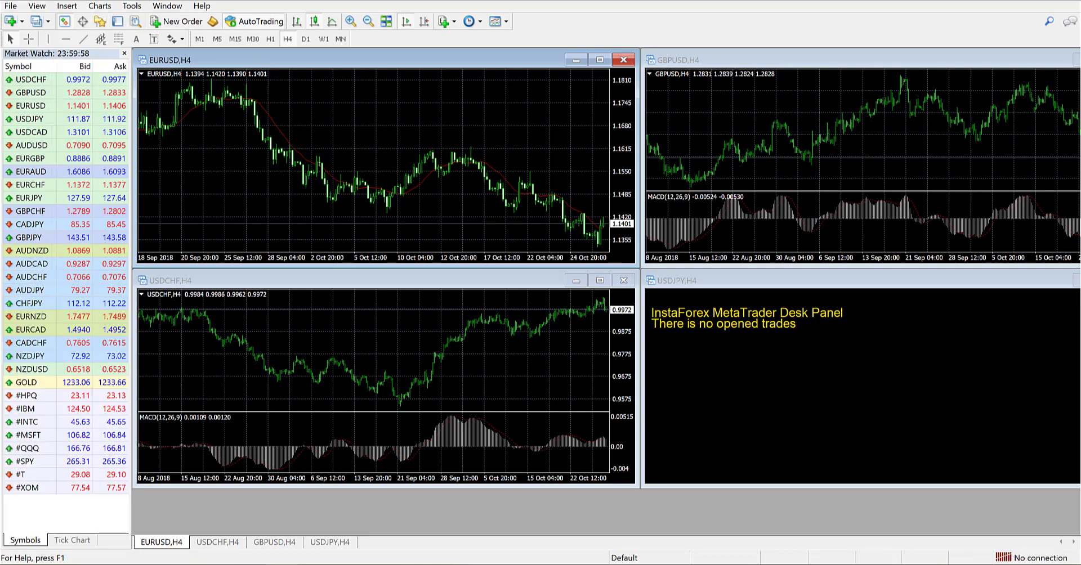
key("ctrl+m")
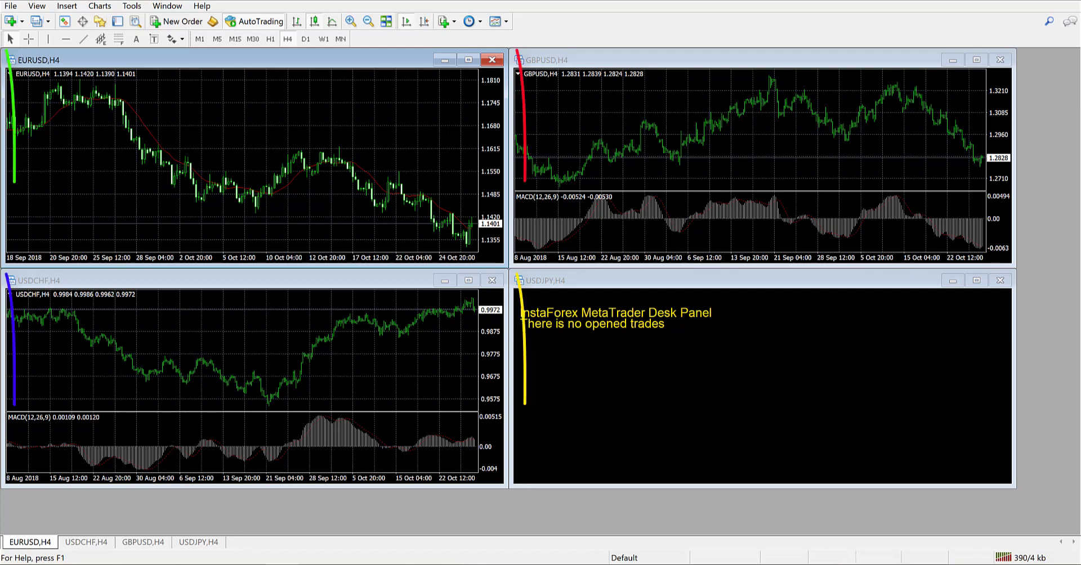
Maximize the EURUSD chart, flip through USDCHF, GBPUSD and USDJPY, then return to EURUSD H4.
key("ctrl+F6")
key("ctrl+F6")
key("ctrl+F6")
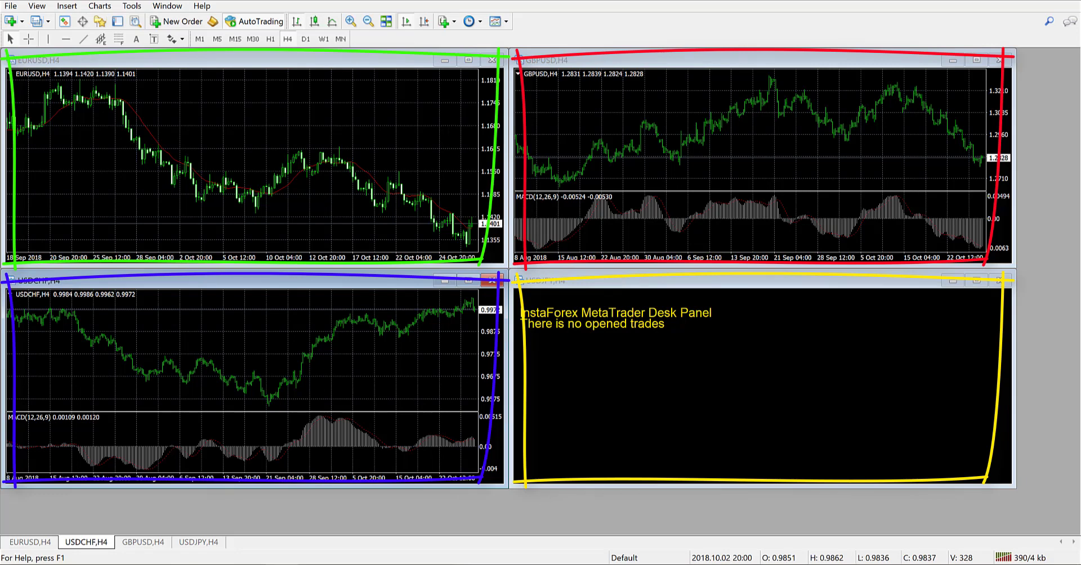
key("ctrl+F6")
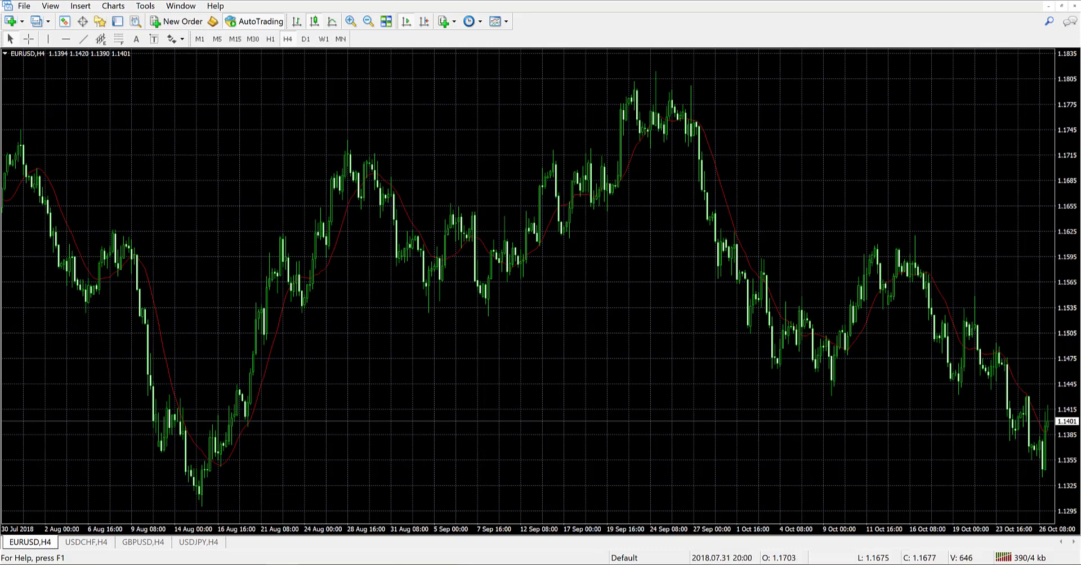
mouse_move(31, 542)
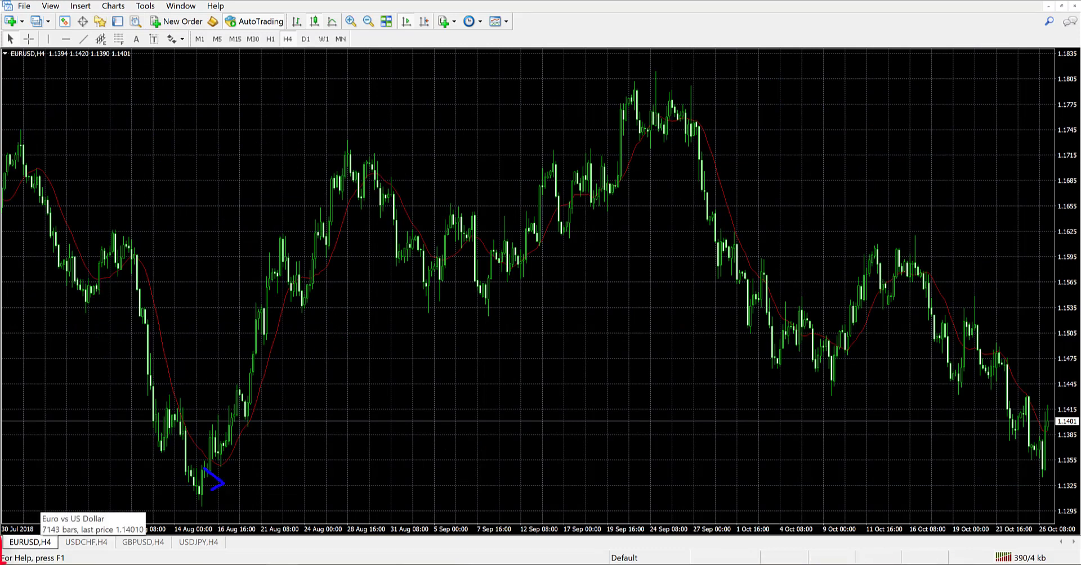
key("ctrl+F6")
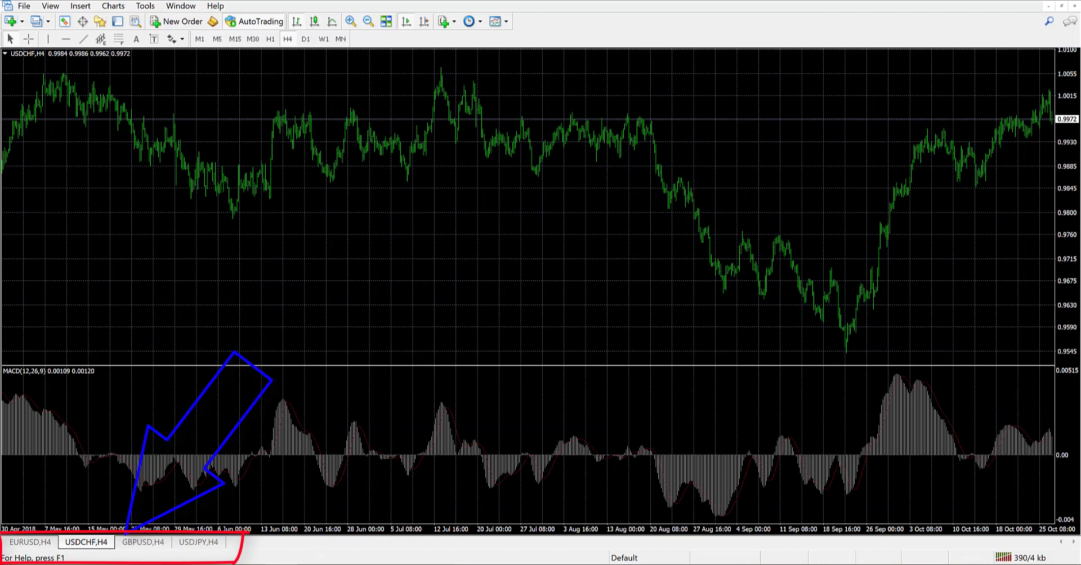
key("ctrl+F6")
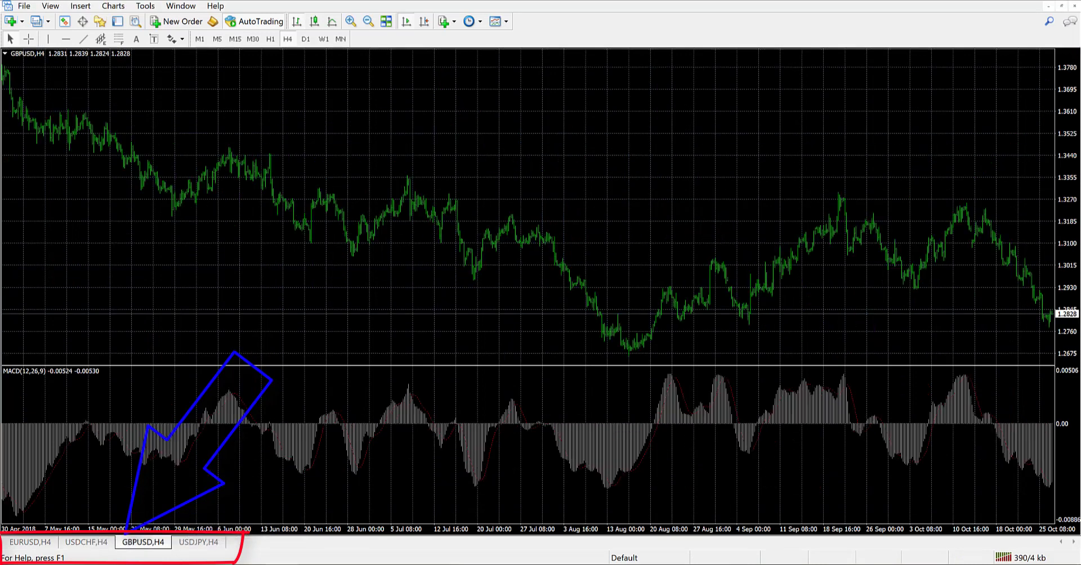
key("ctrl+F6")
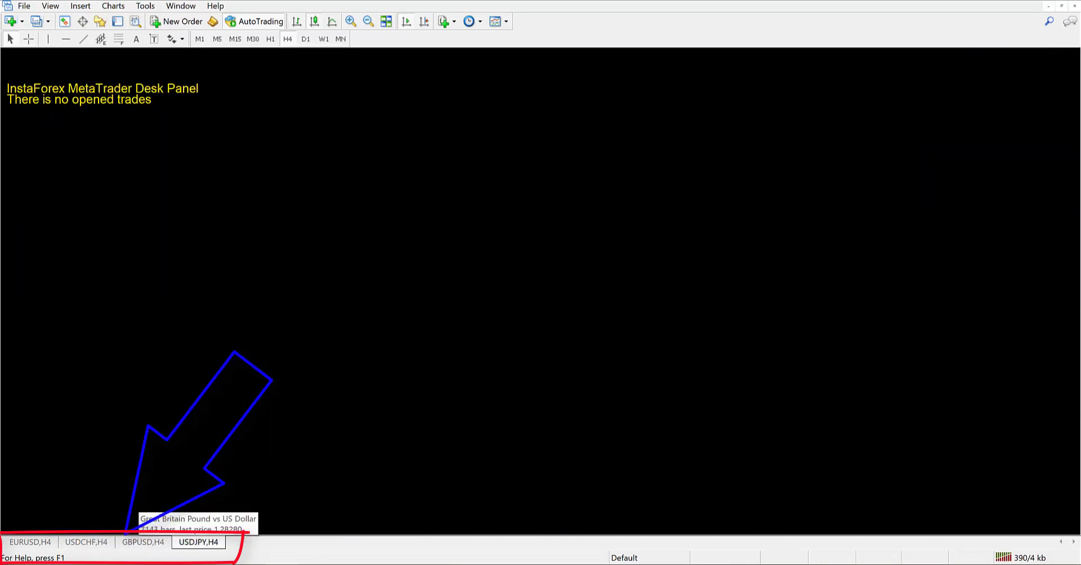
left_click(143, 542)
left_click(87, 543)
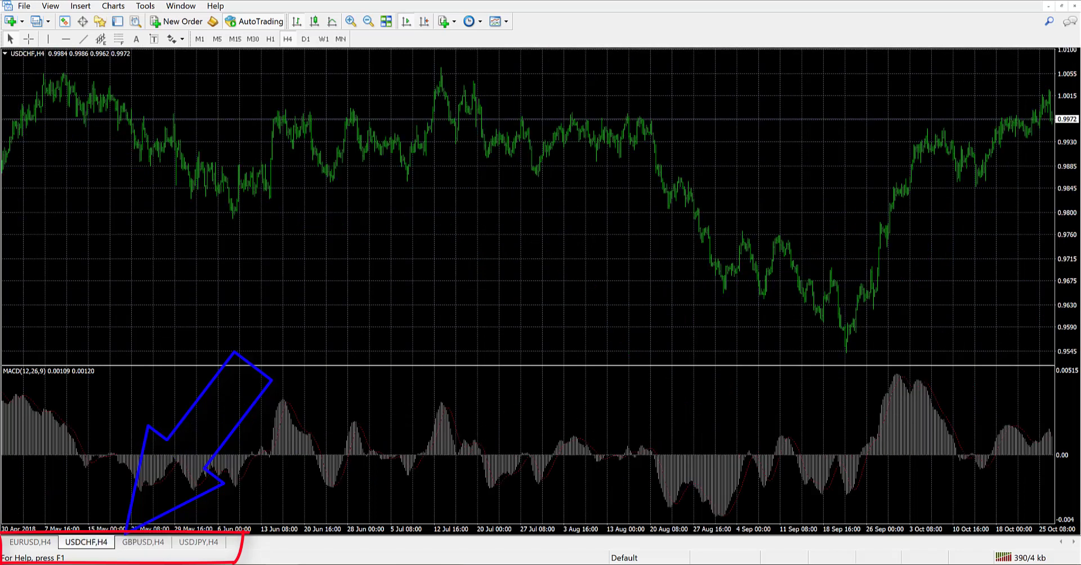
left_click(30, 542)
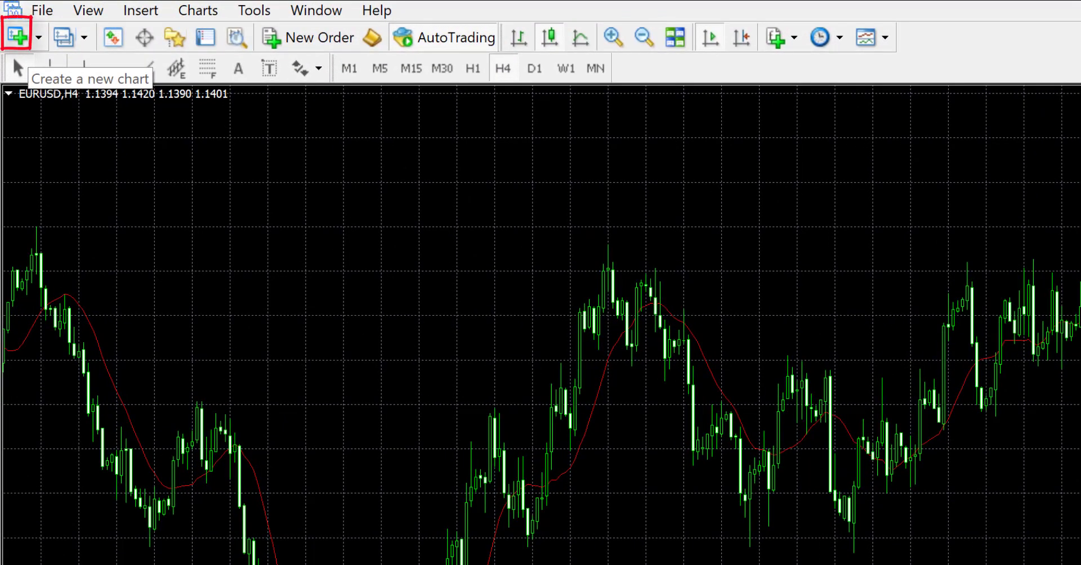
Open new H1 charts for AUDUSD and then USDCAD from the Forex Major symbol list.
left_click(16, 44)
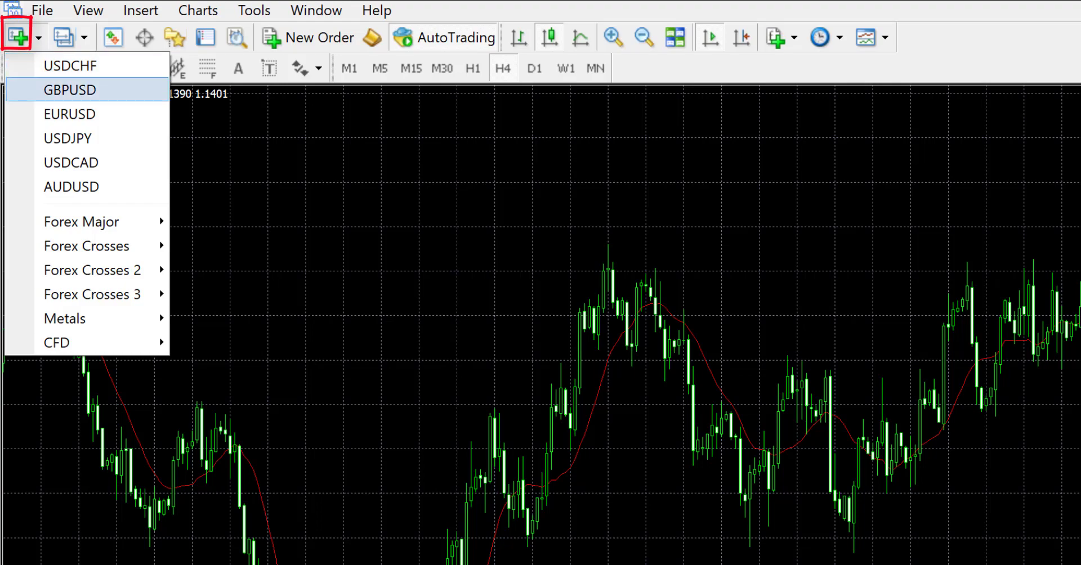
left_click(71, 186)
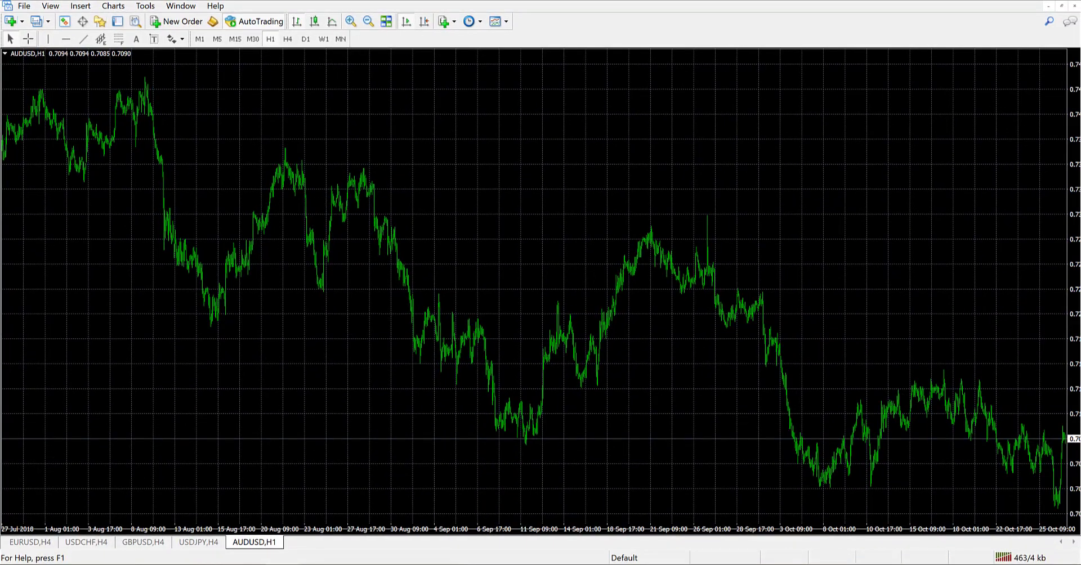
left_click(10, 22)
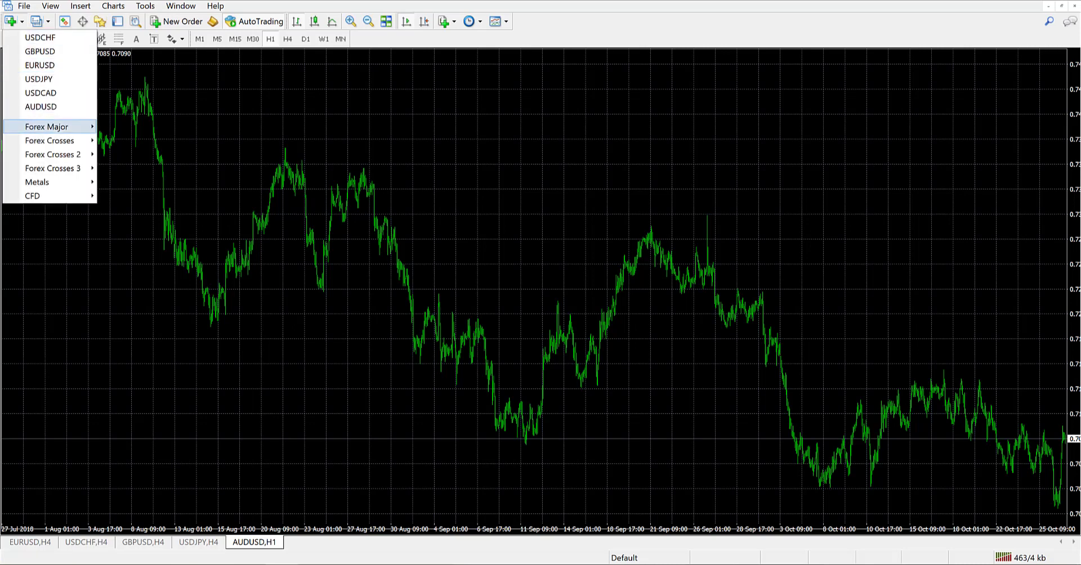
mouse_move(56, 127)
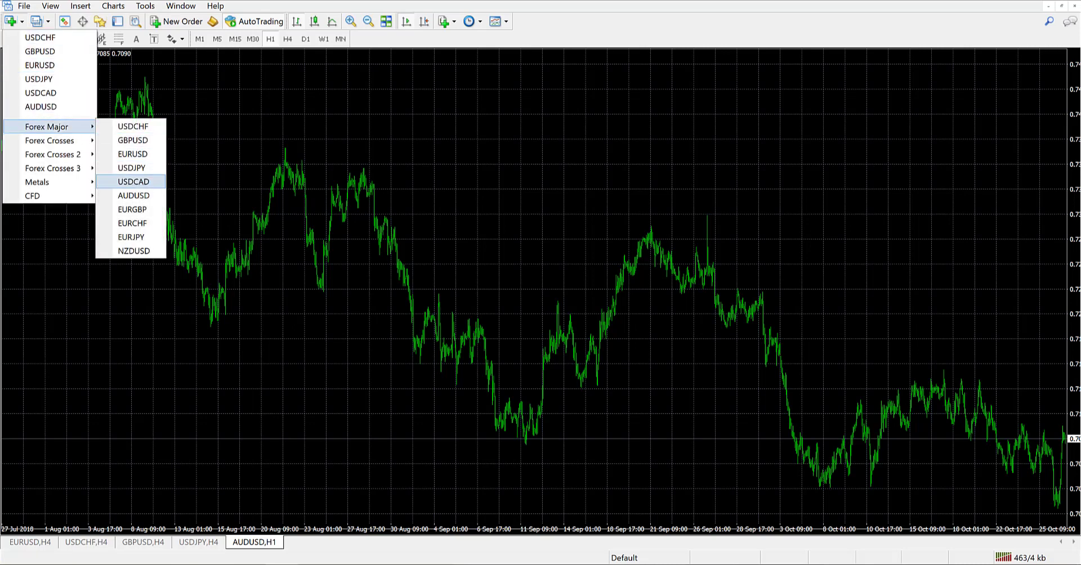
left_click(133, 181)
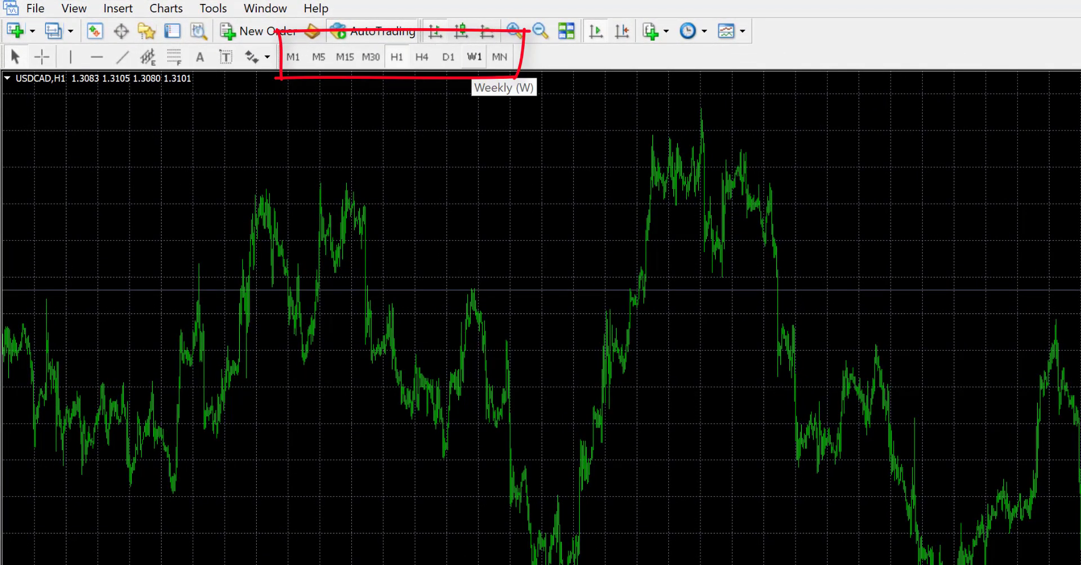
Cycle the USDCAD chart through M1, M5, M15, M30, H1, H4, D1, W1 and MN timeframes.
left_click(292, 57)
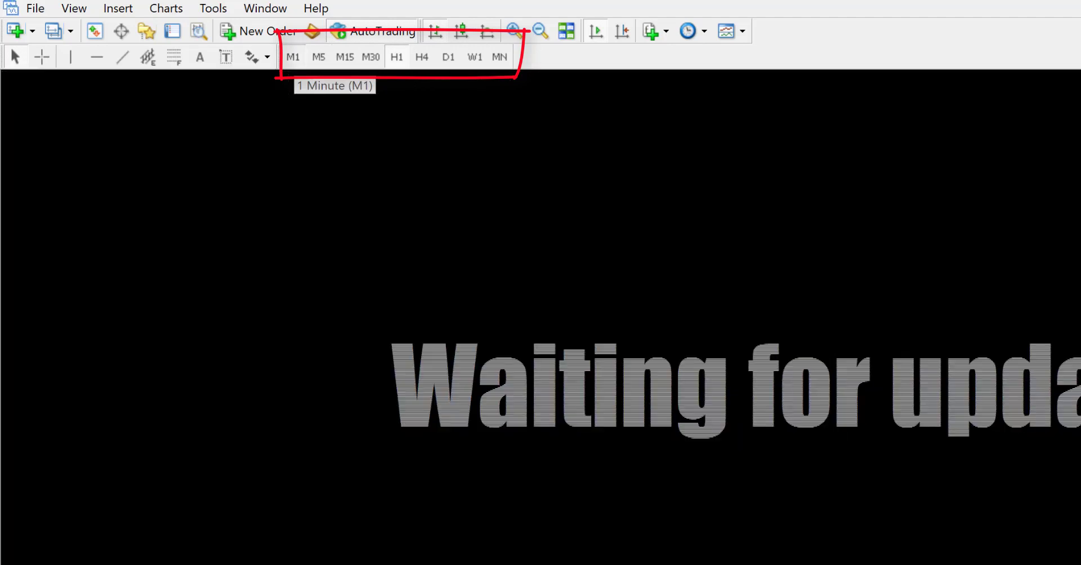
left_click(319, 57)
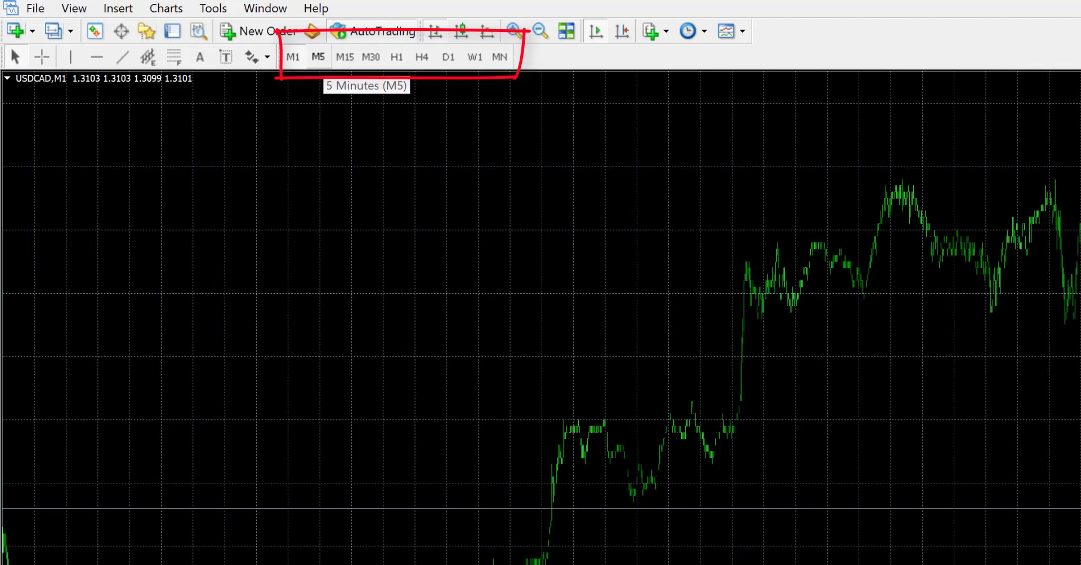
left_click(346, 57)
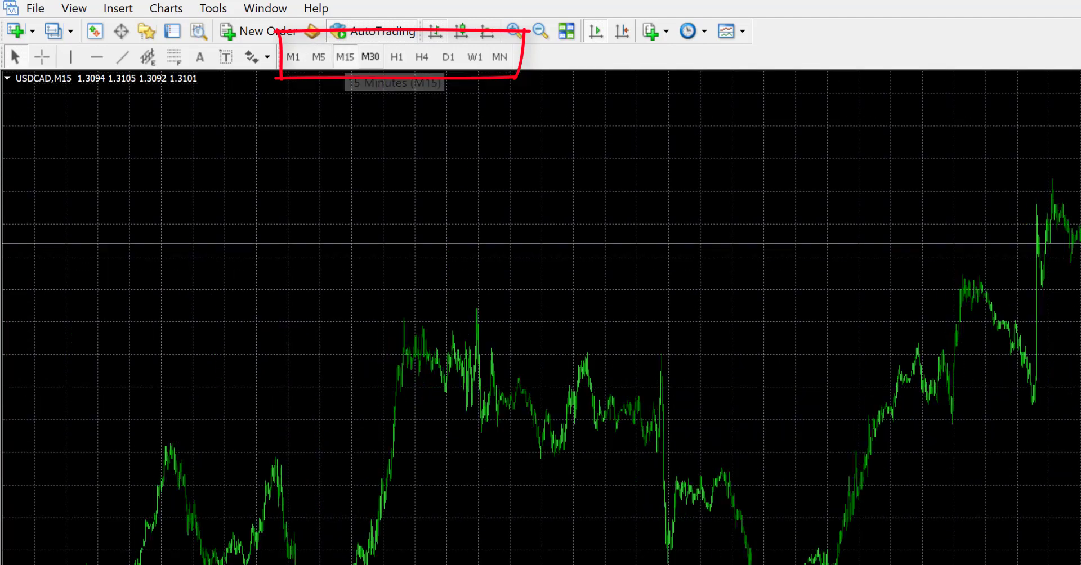
left_click(371, 56)
left_click(397, 57)
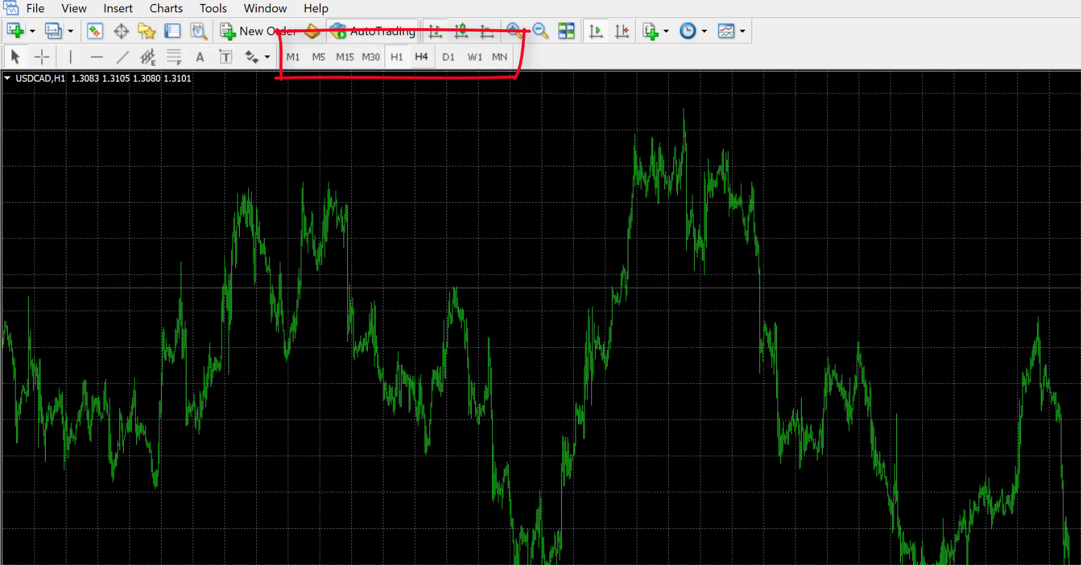
left_click(422, 57)
left_click(448, 57)
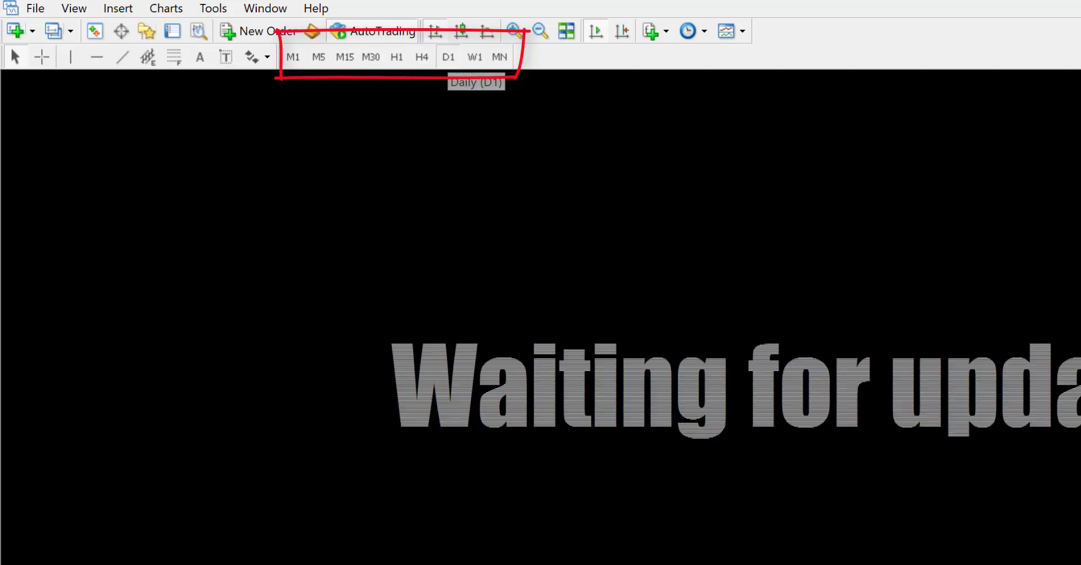
left_click(474, 57)
left_click(499, 57)
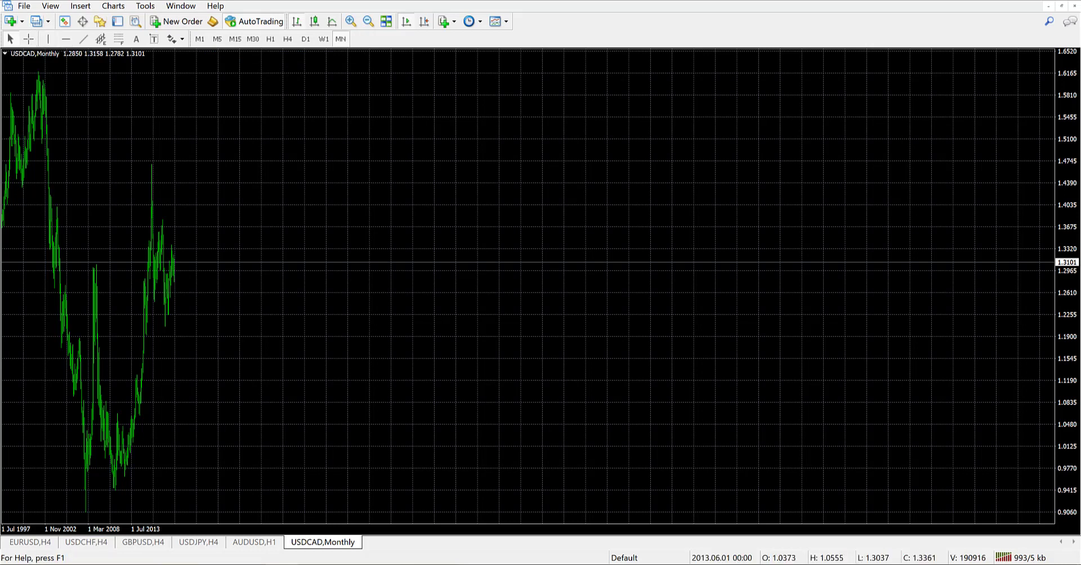
Return USDCAD to daily bars, zoom in and out to show 2017–2018 prices, then use candlesticks.
left_click(305, 38)
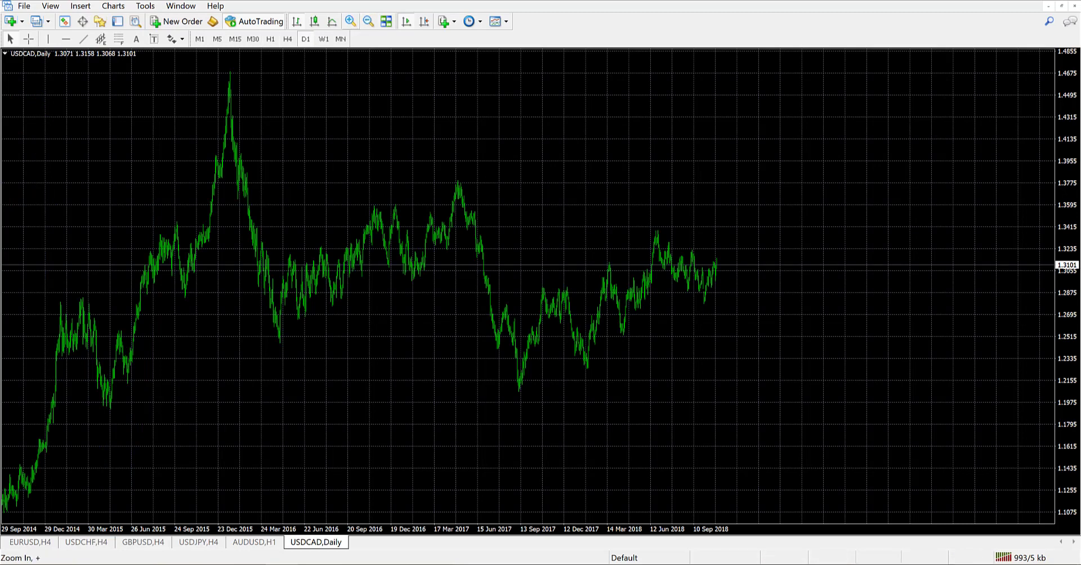
left_click(350, 21)
left_click(351, 21)
key("plus")
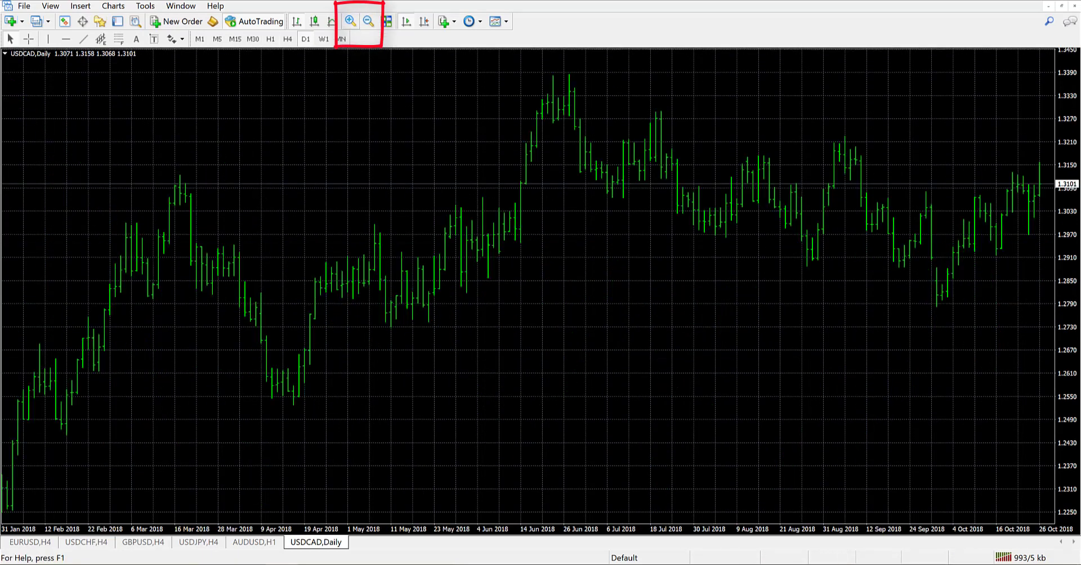
left_click(369, 22)
left_click(369, 22)
left_click(368, 22)
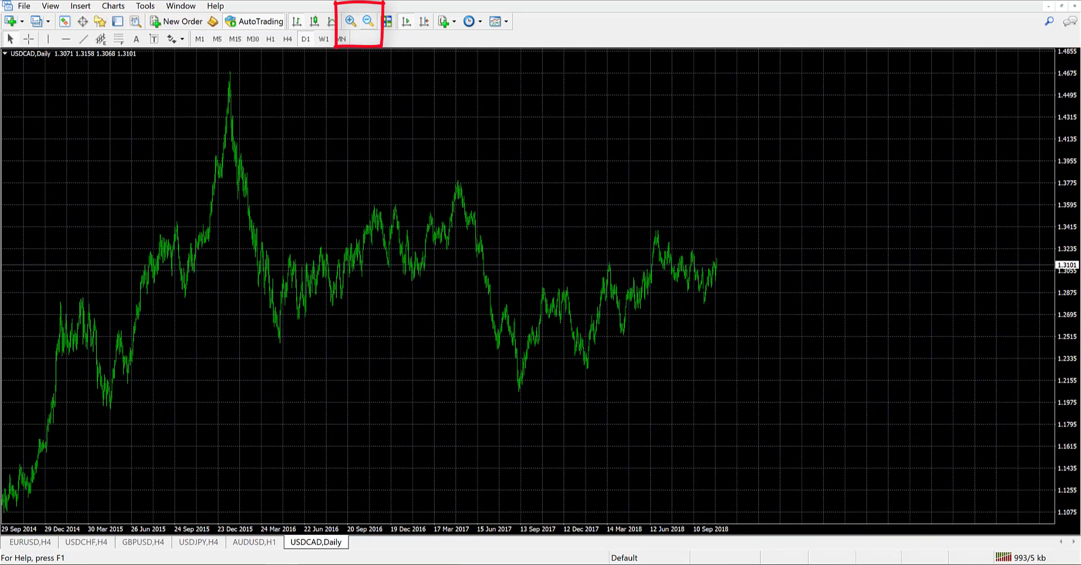
left_click(350, 21)
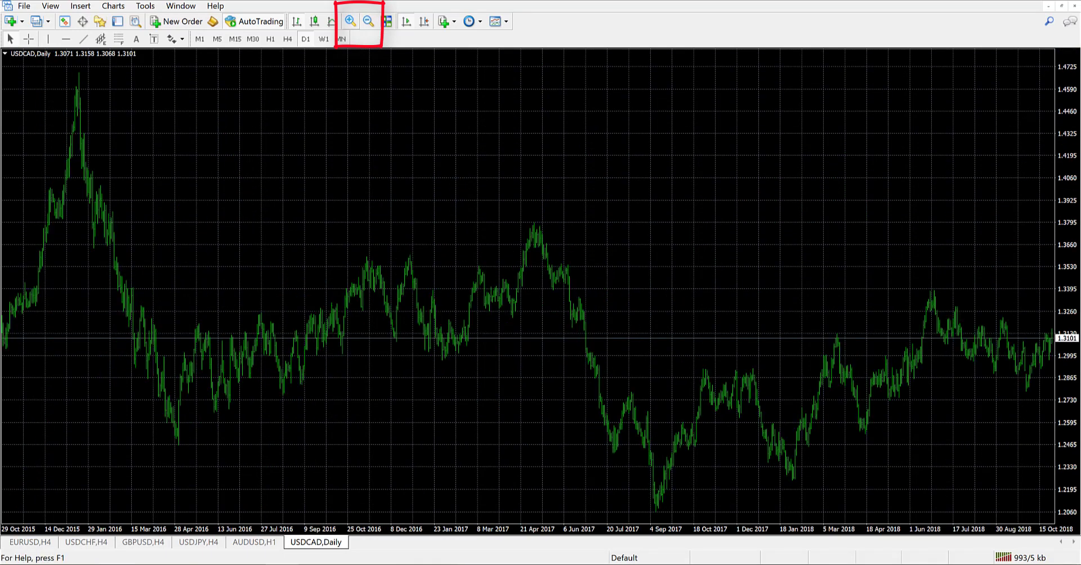
left_click(350, 21)
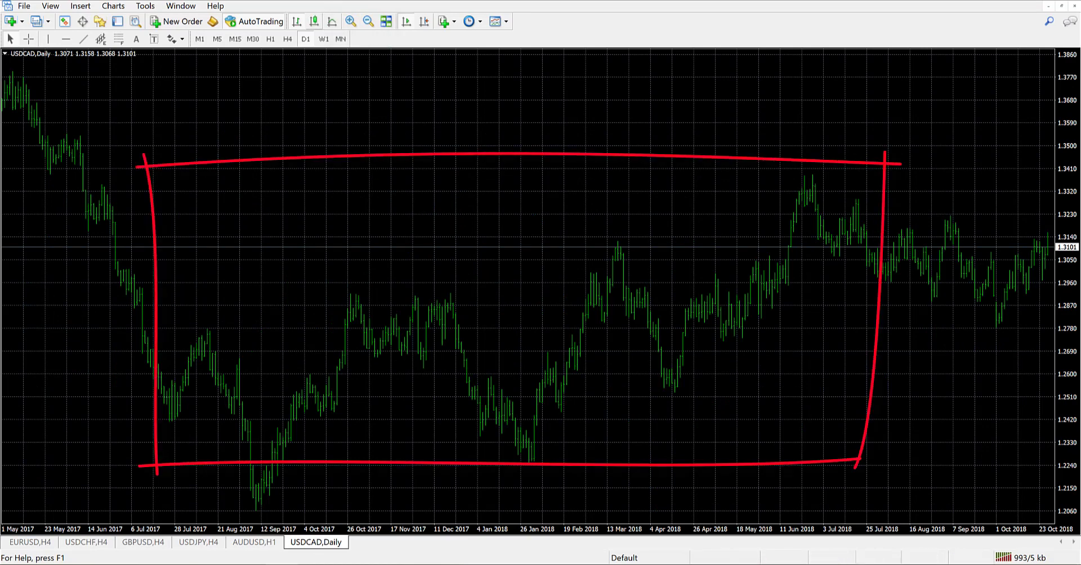
left_click(314, 22)
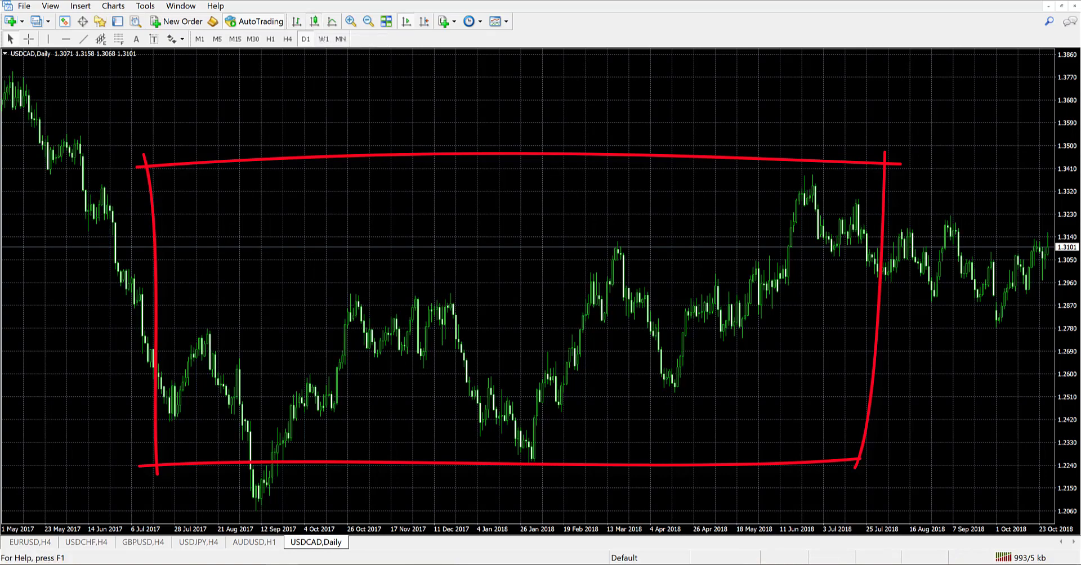
key("plus")
key("plus")
key("plus")
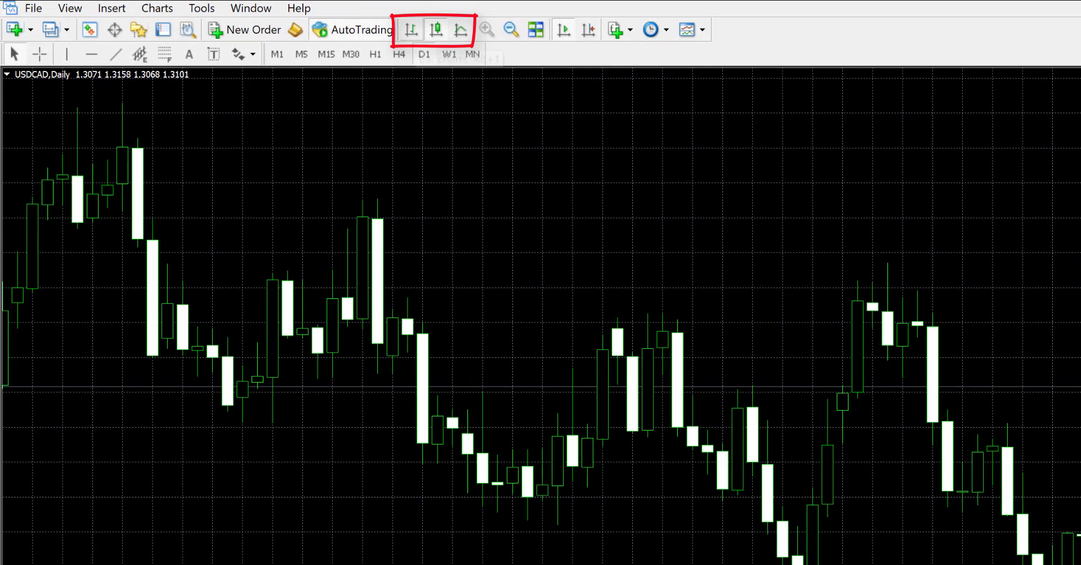
key("alt+1")
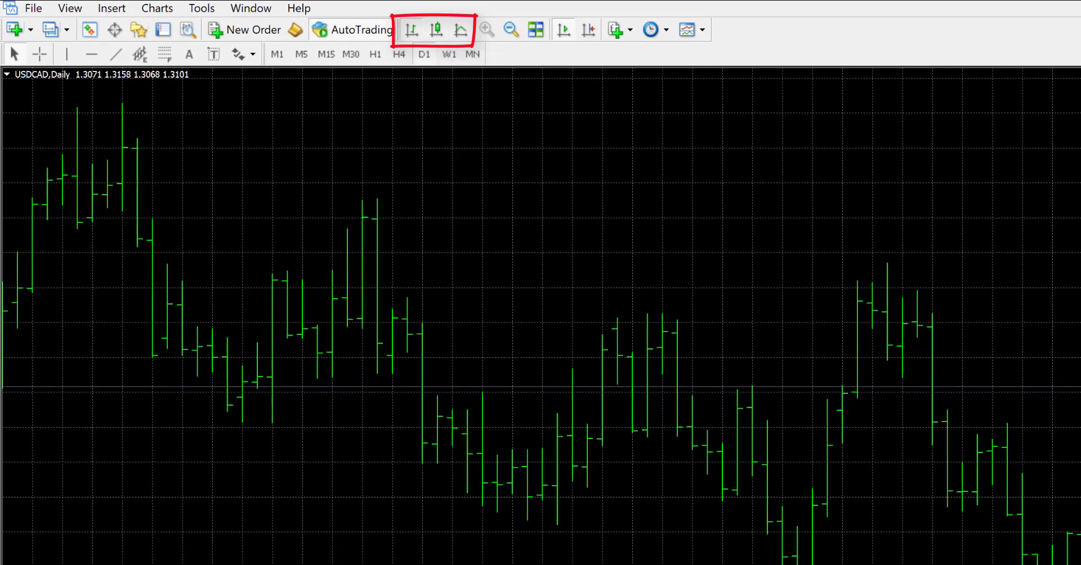
key("alt+3")
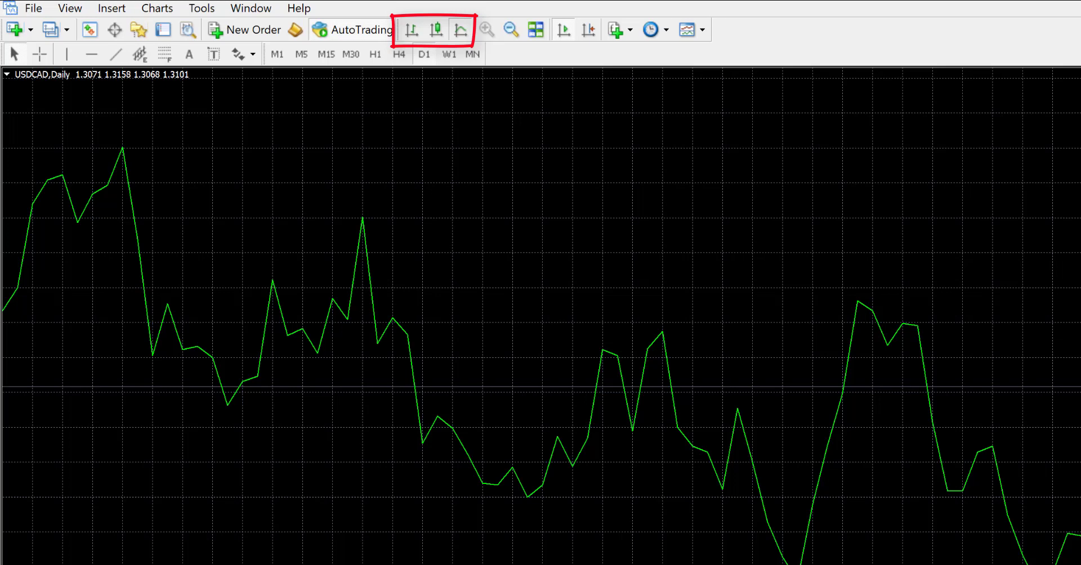
key("alt+2")
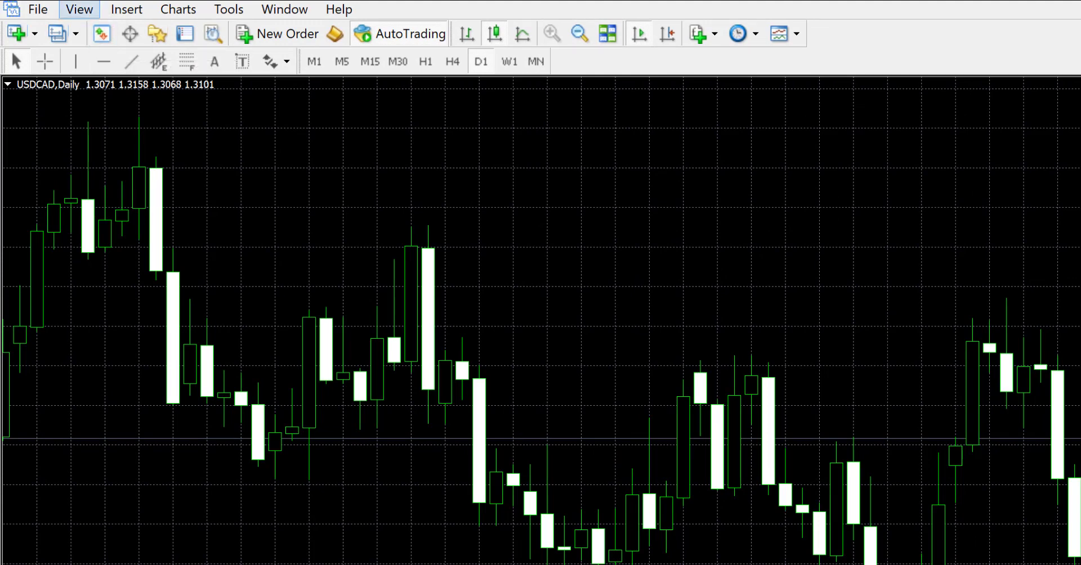
Show the Market Watch panel and drag GBPUSD onto the current chart.
left_click(80, 9)
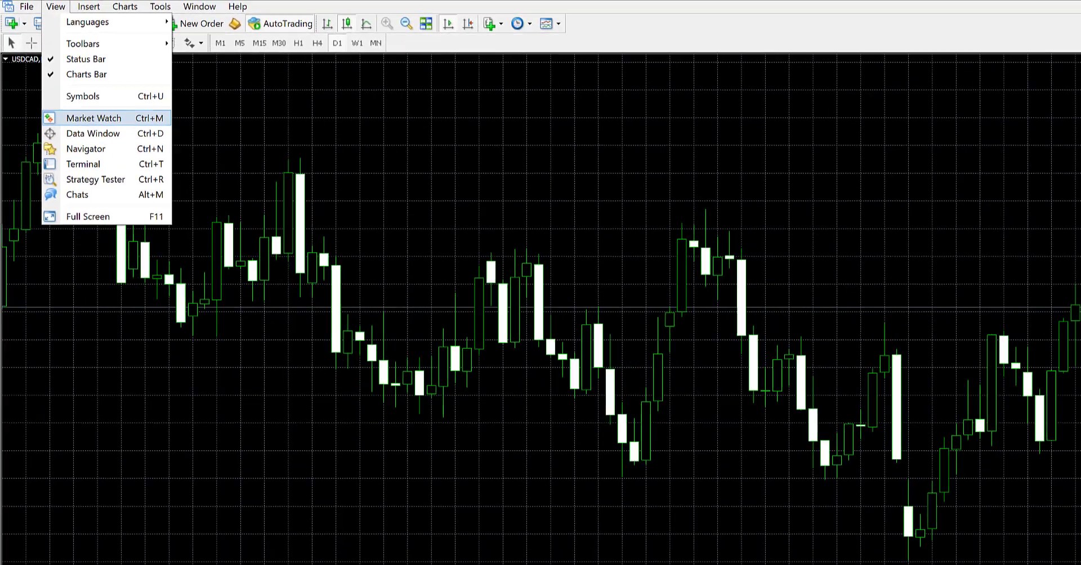
left_click(130, 163)
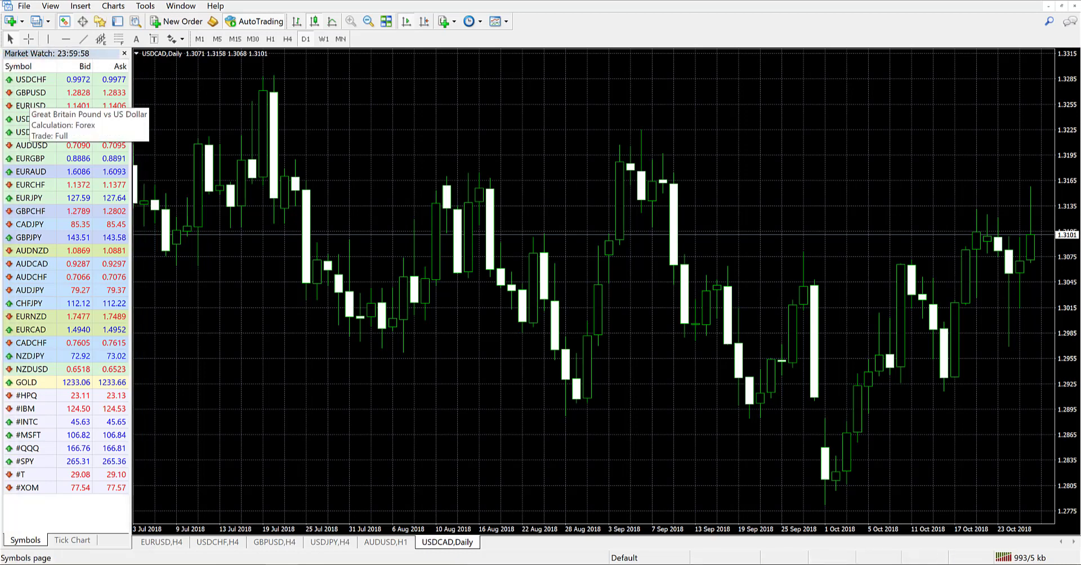
left_click(31, 93)
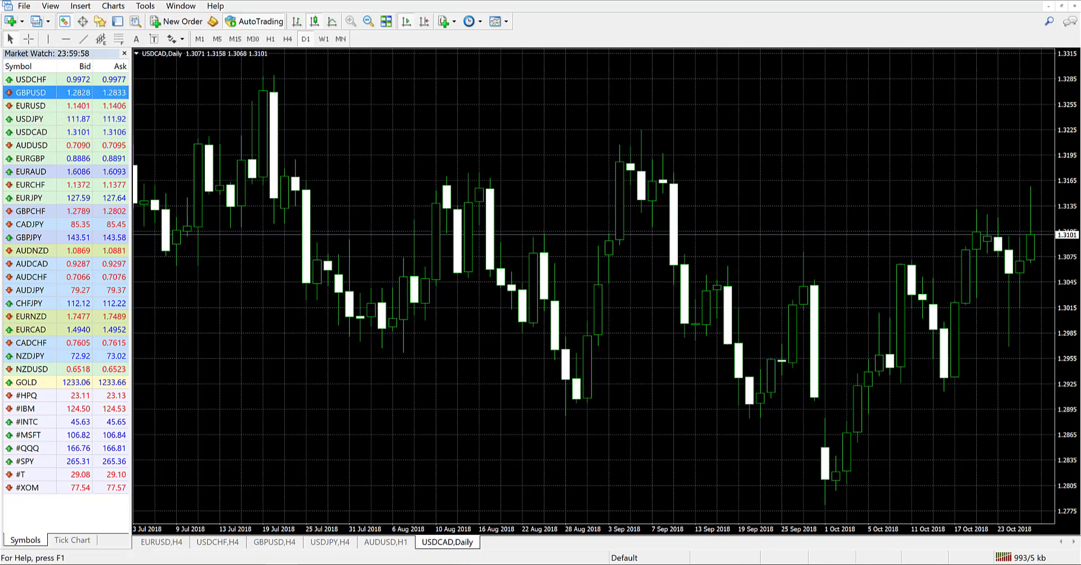
left_click_drag(31, 92, 563, 281)
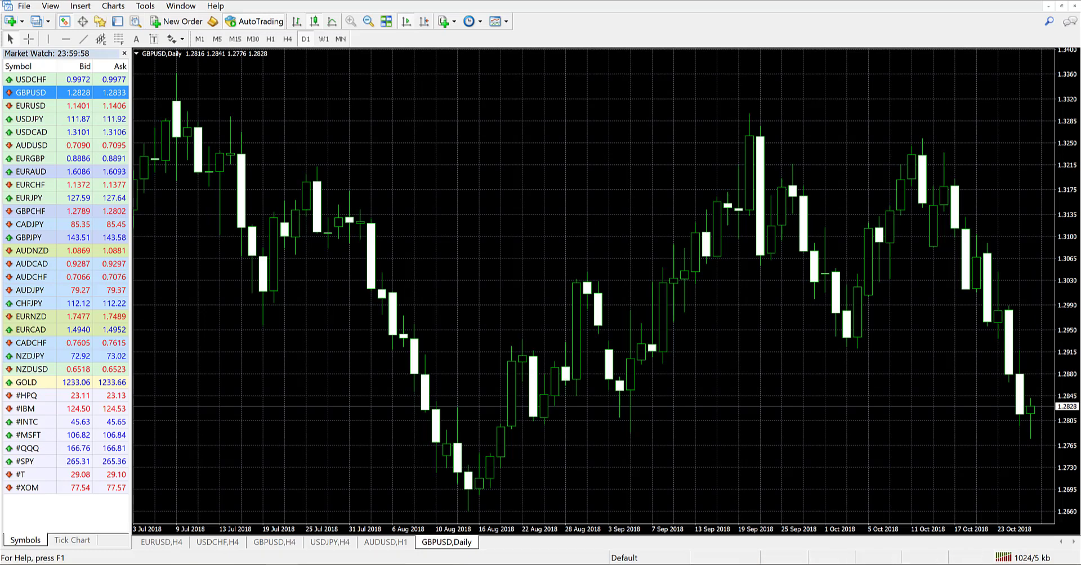
Drag USDJPY onto the chart and try the H4 and H1 timeframes.
left_click(31, 118)
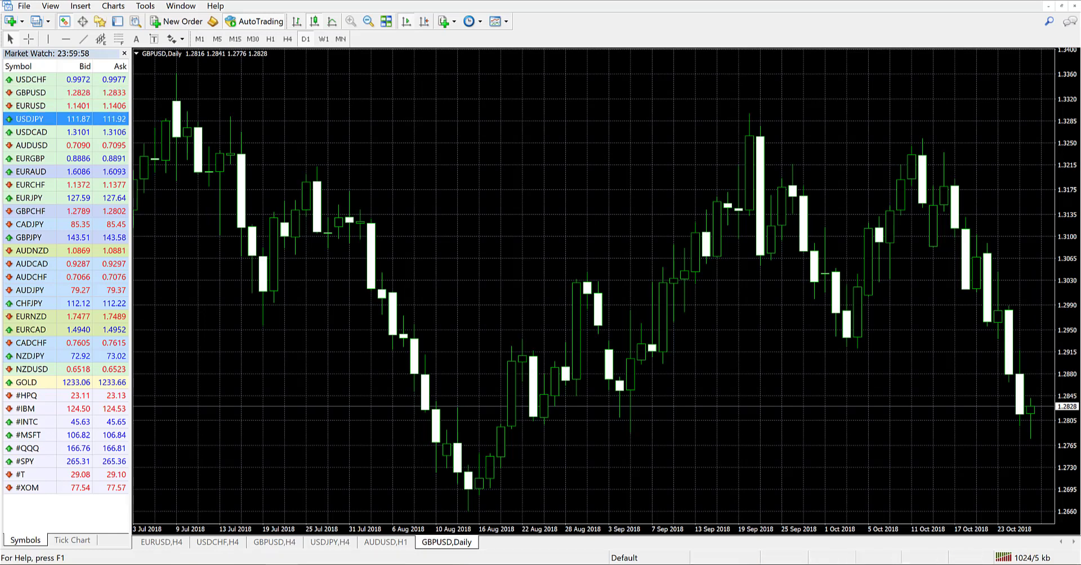
left_click_drag(31, 119, 564, 282)
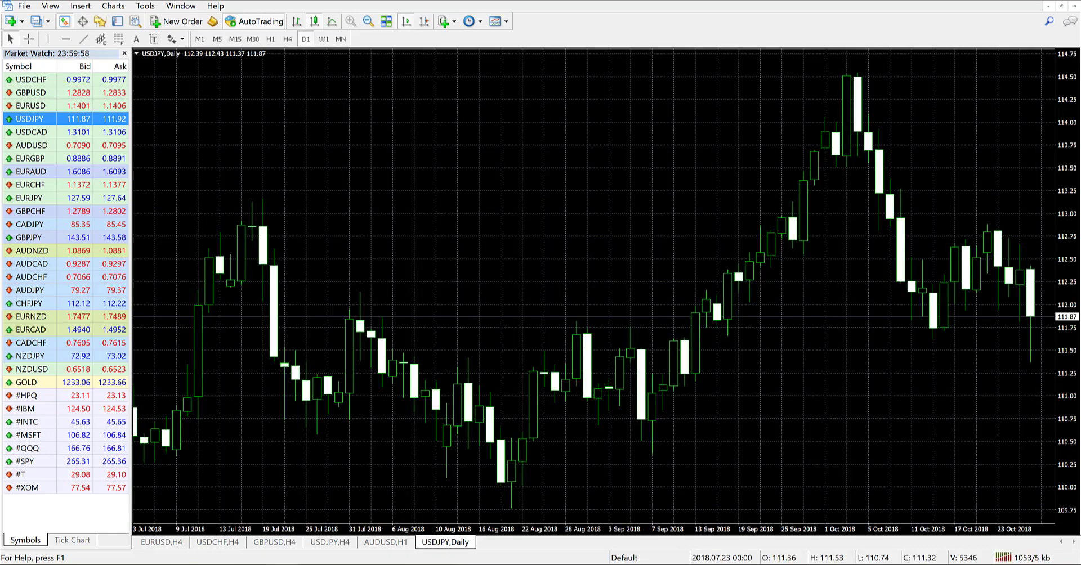
left_click(287, 39)
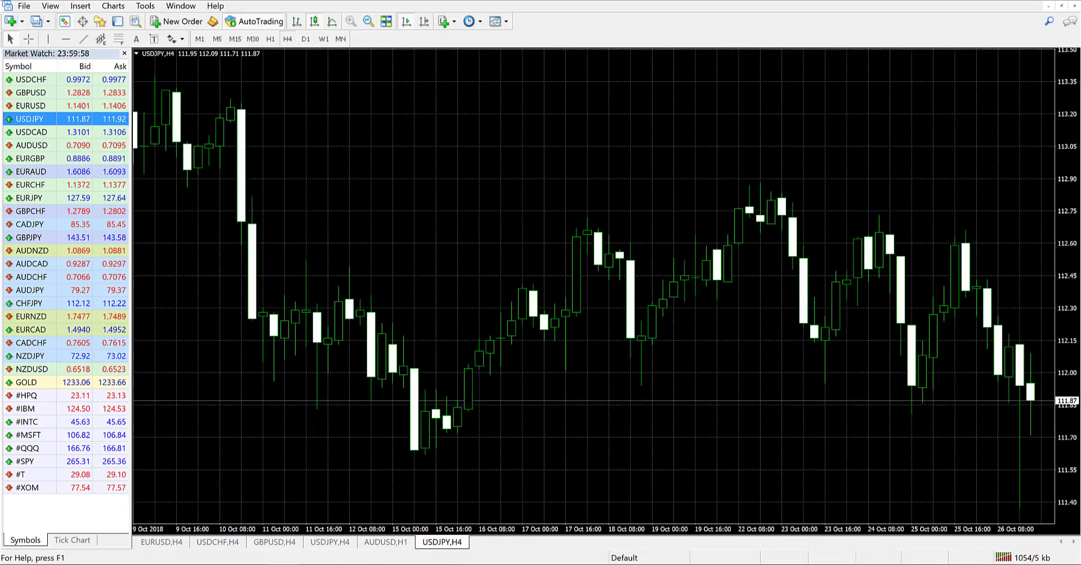
left_click(270, 39)
Put the USDJPY chart back on H4 and open the Terminal from the View menu.
left_click(288, 39)
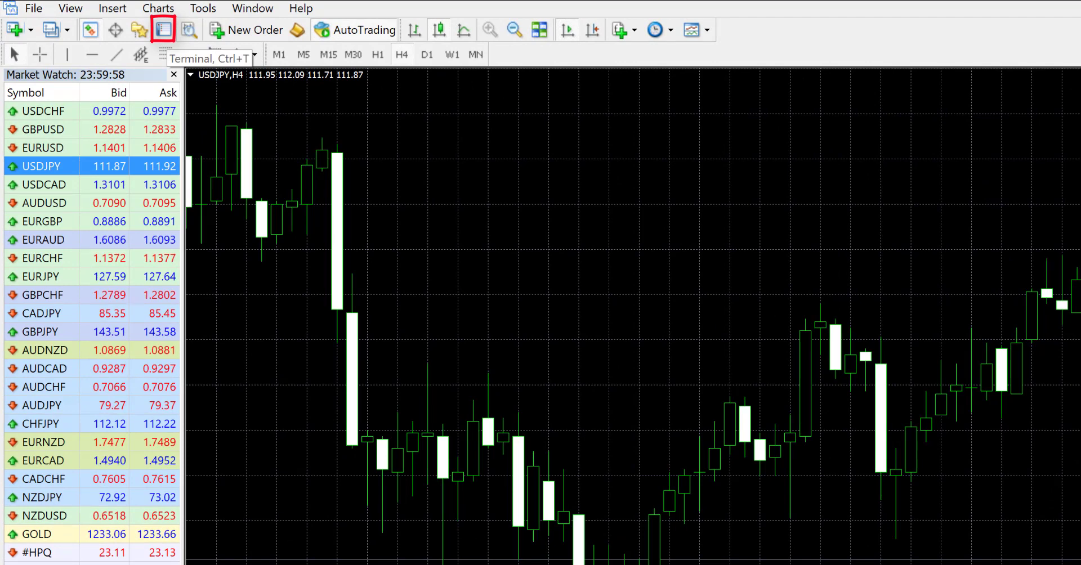
left_click(71, 8)
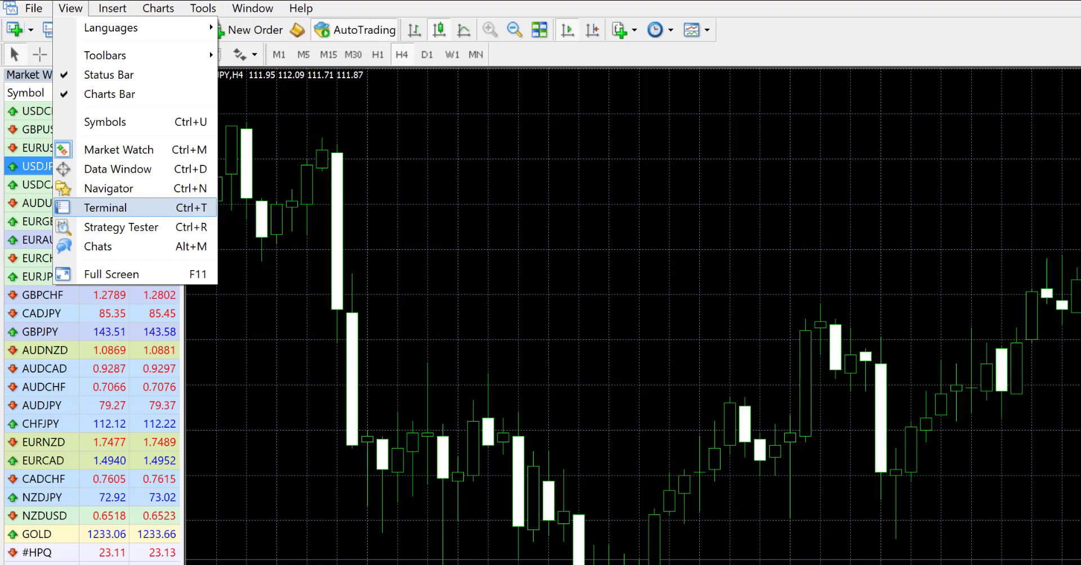
left_click(106, 208)
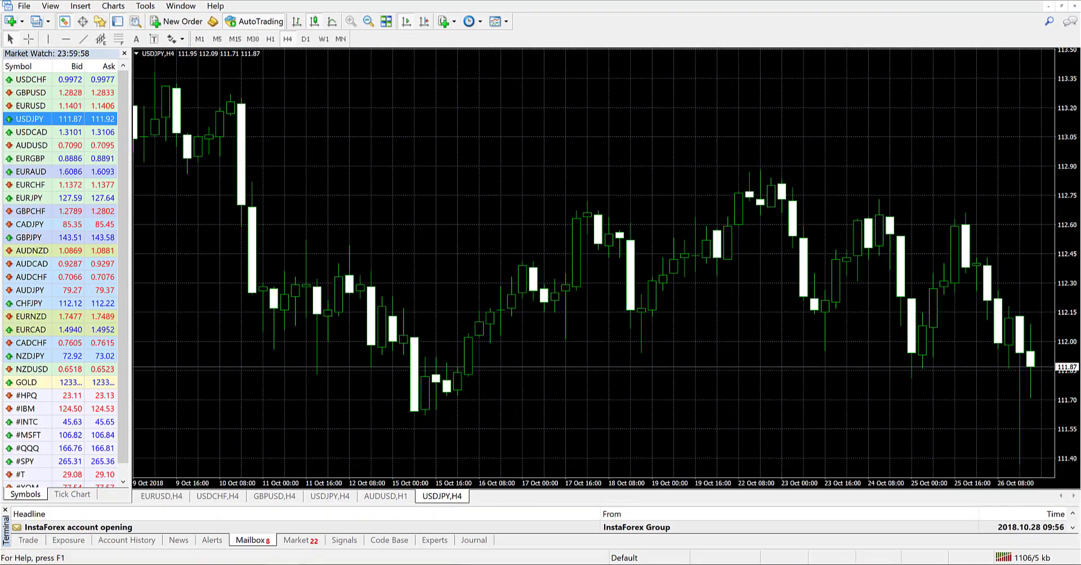
Enlarge the Terminal panel, then open, read and close the Welcome mail.
left_click_drag(563, 507, 563, 433)
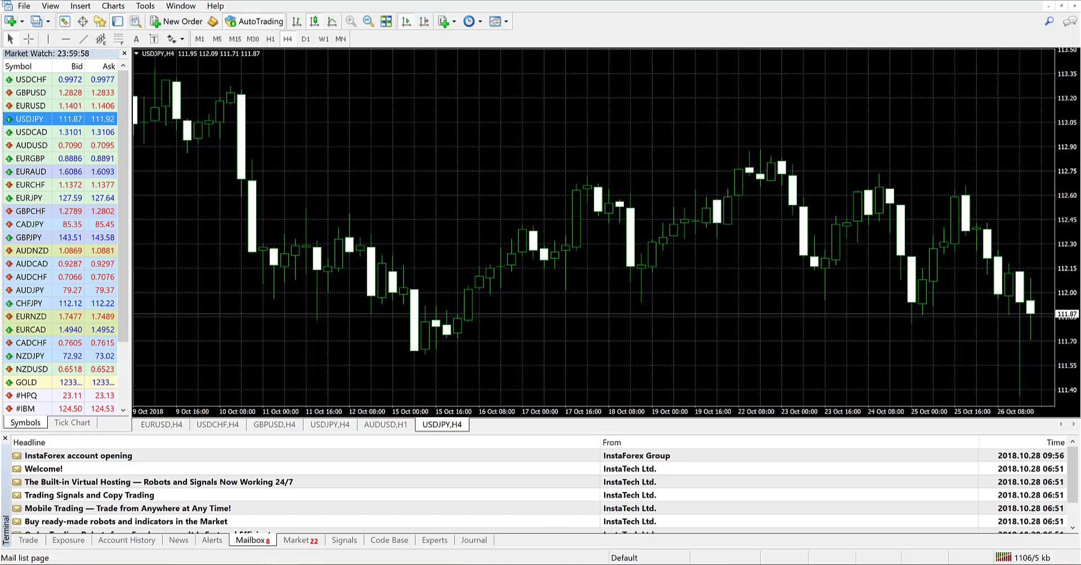
left_click(44, 469)
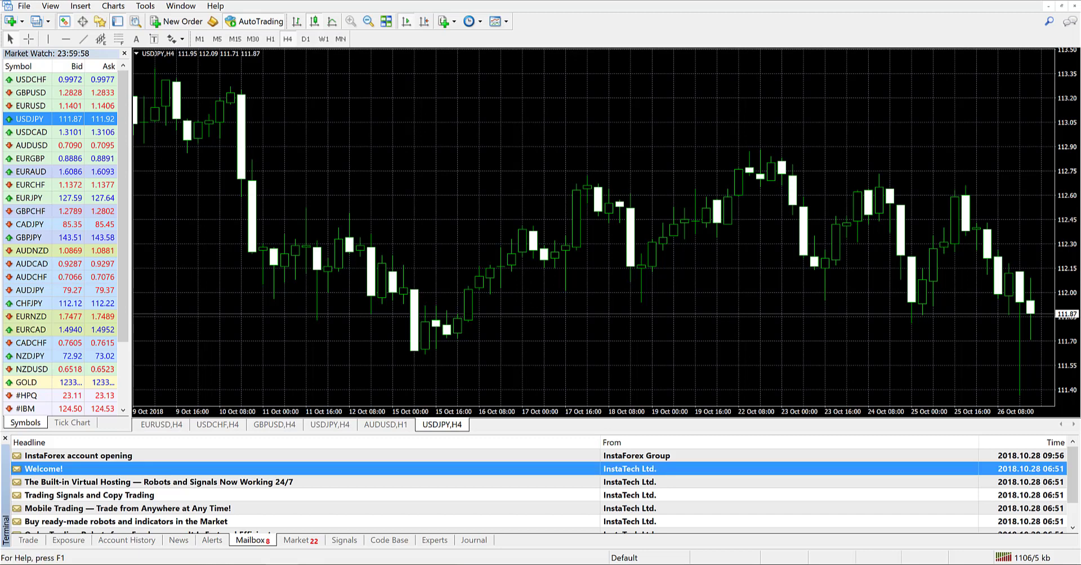
key("Return")
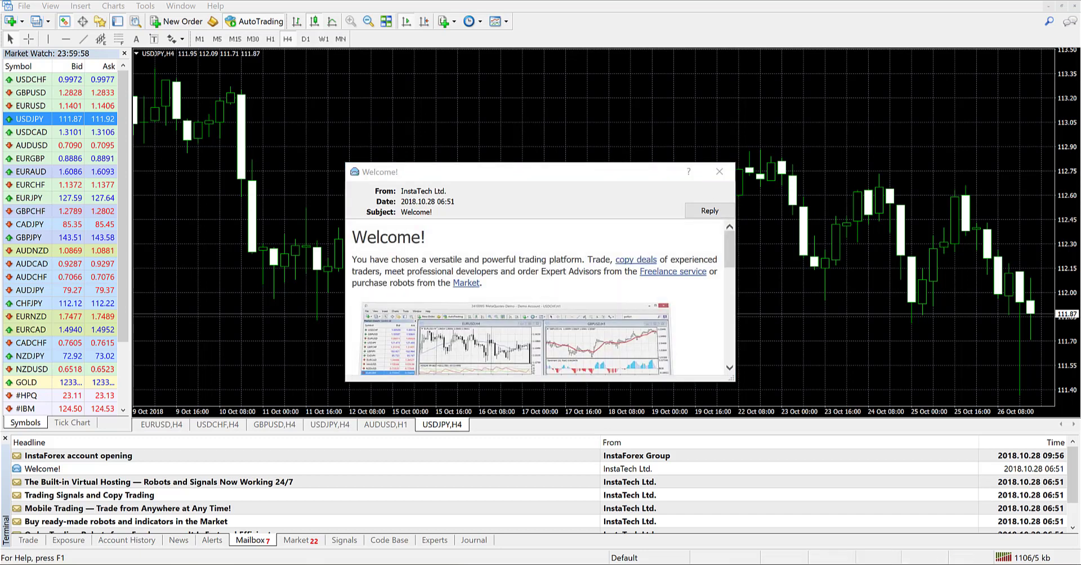
scroll(541, 298, "down", 5)
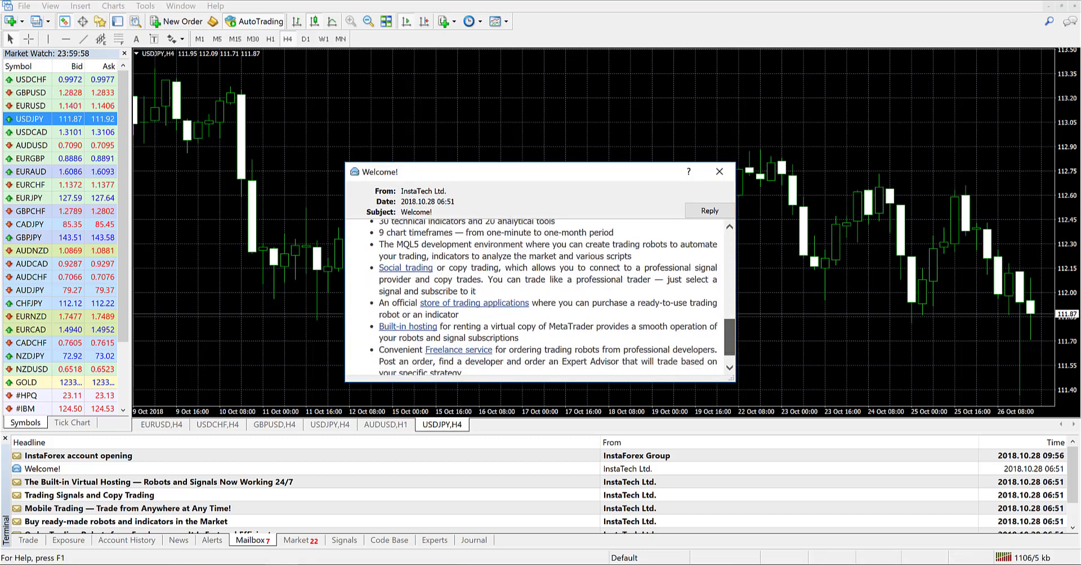
scroll(540, 298, "up", 6)
left_click(719, 172)
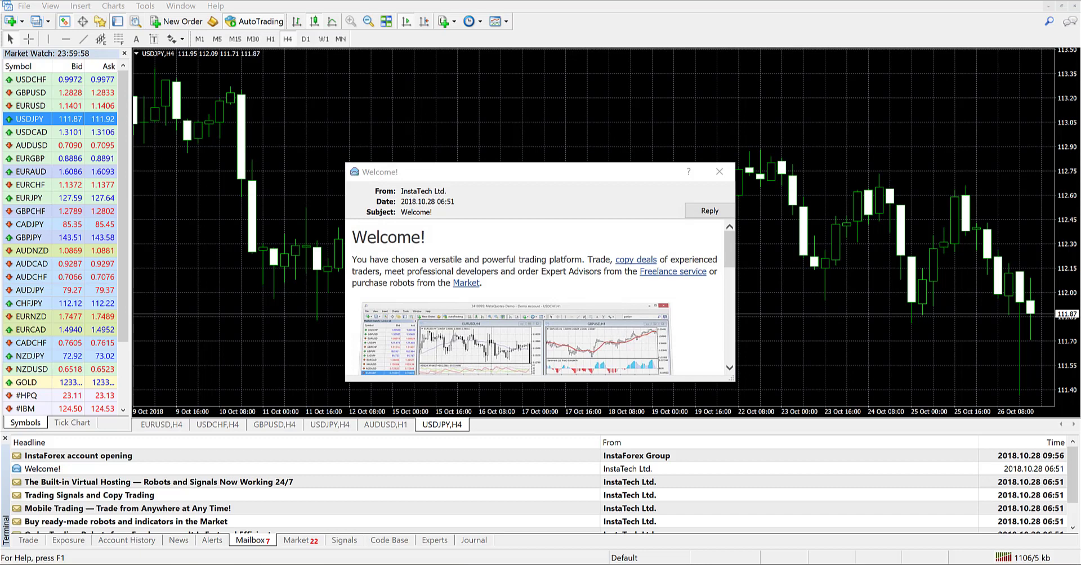
Read and close the InstaForex account opening mail, then show the Journal log.
double_click(79, 455)
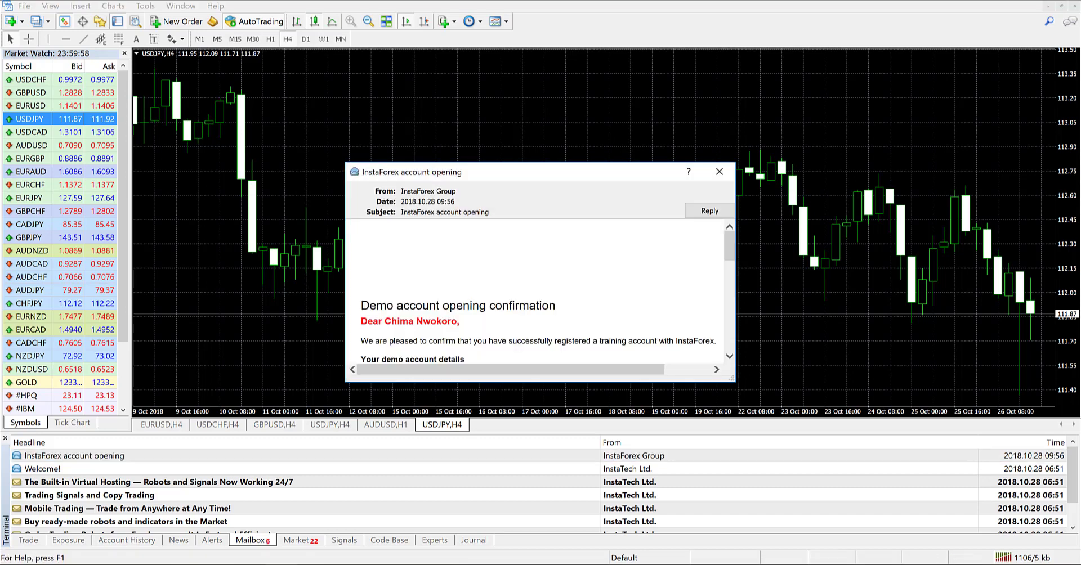
scroll(538, 293, "down", 3)
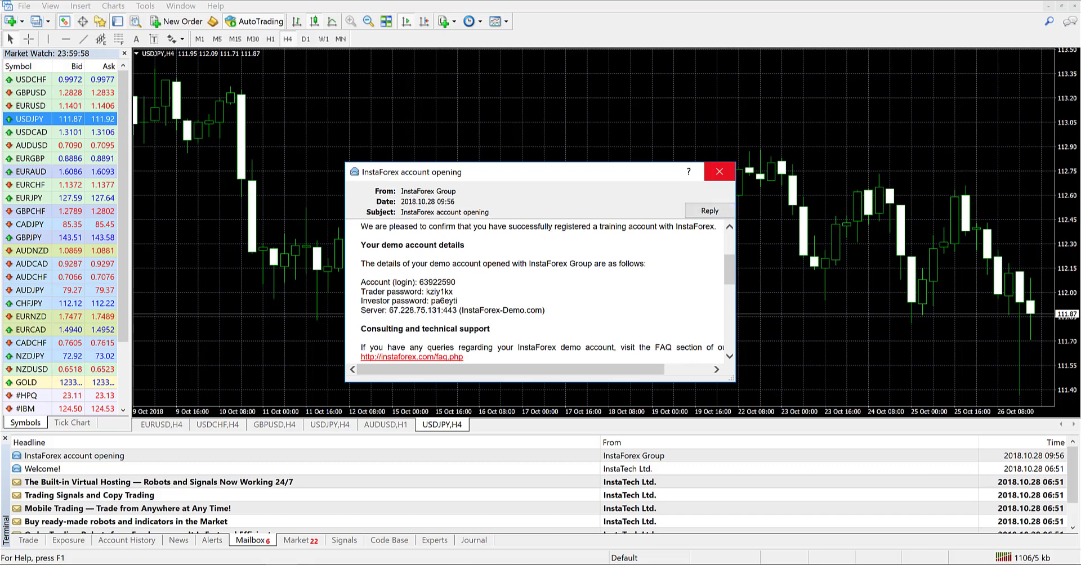
left_click(719, 172)
left_click(474, 540)
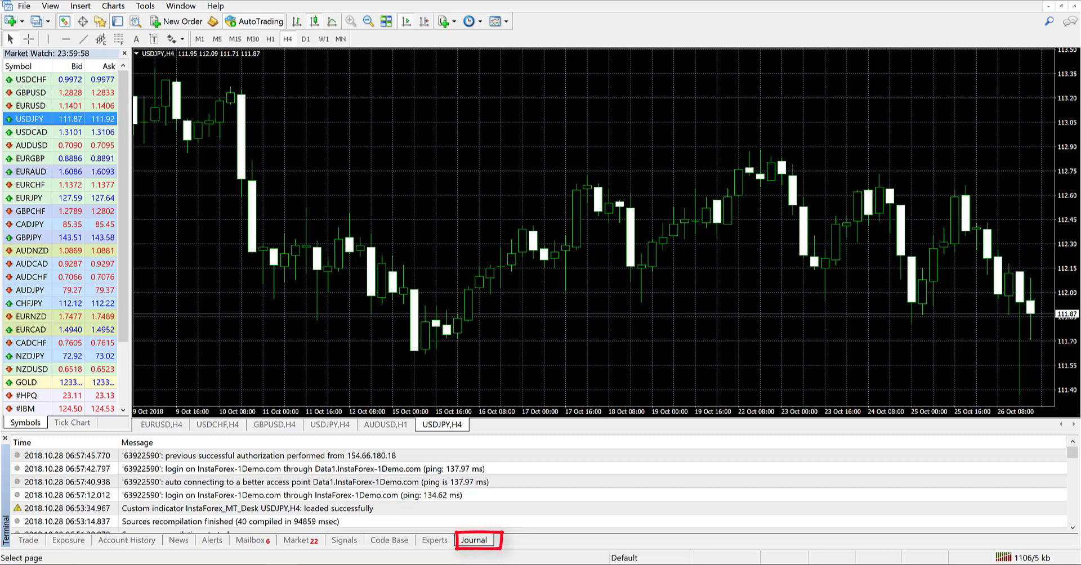
View the Terminal's Experts log, Code Base listing and Market products in turn.
left_click(435, 540)
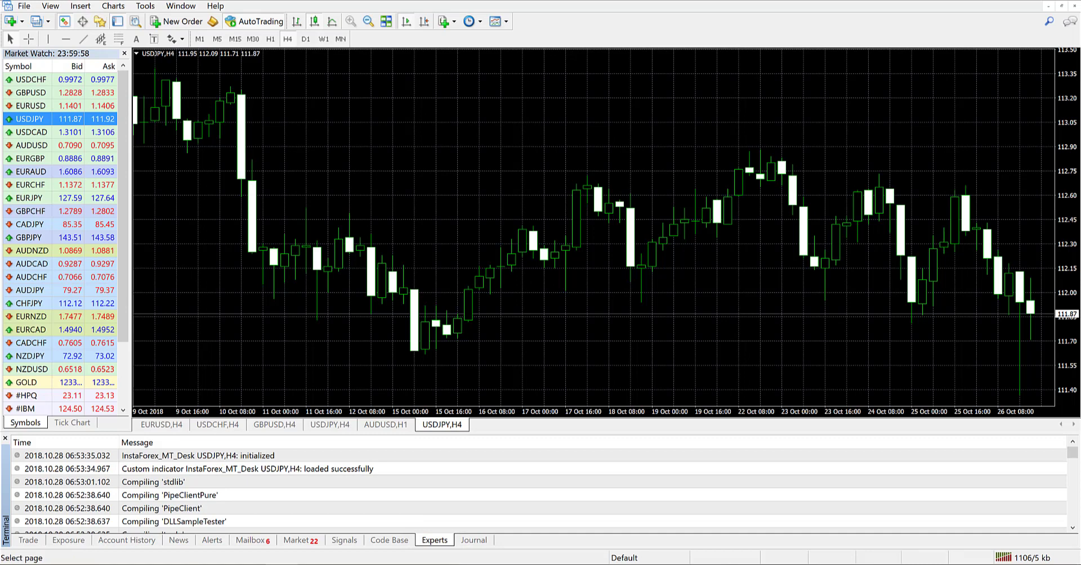
left_click(389, 540)
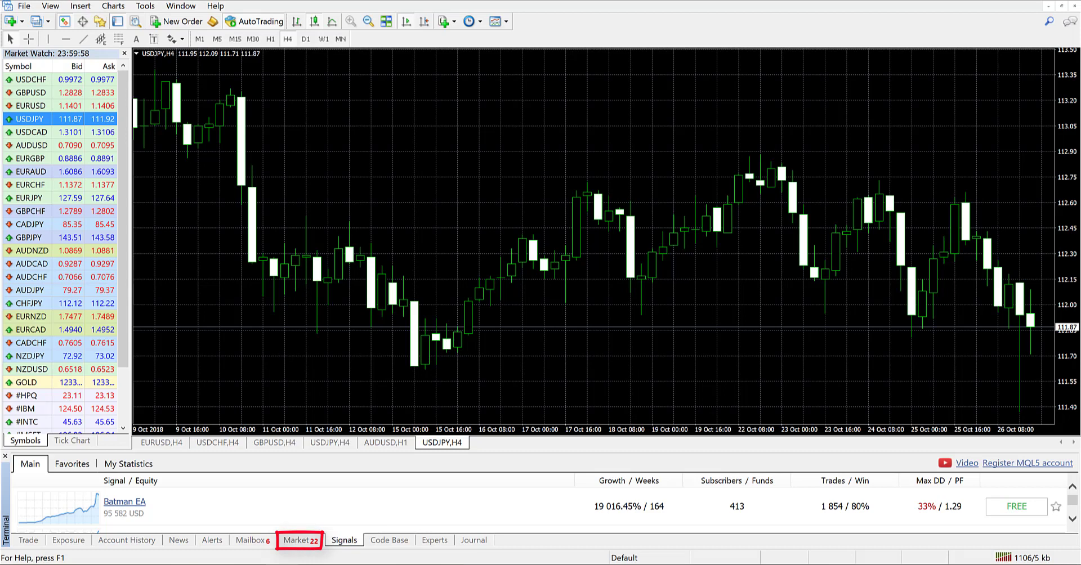
left_click(300, 540)
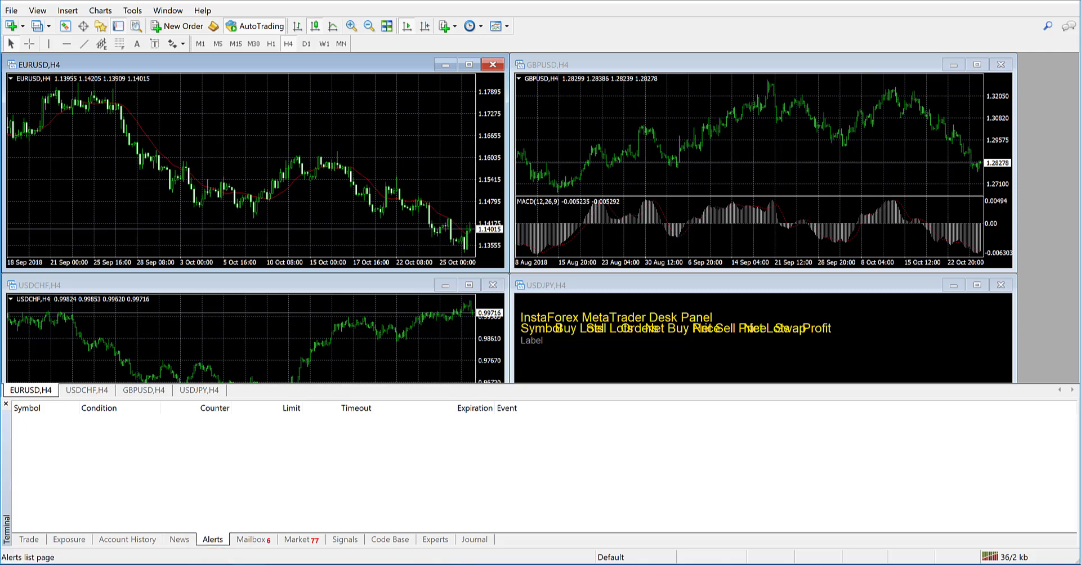
Open and close the oil futures article from the News headlines.
left_click(179, 539)
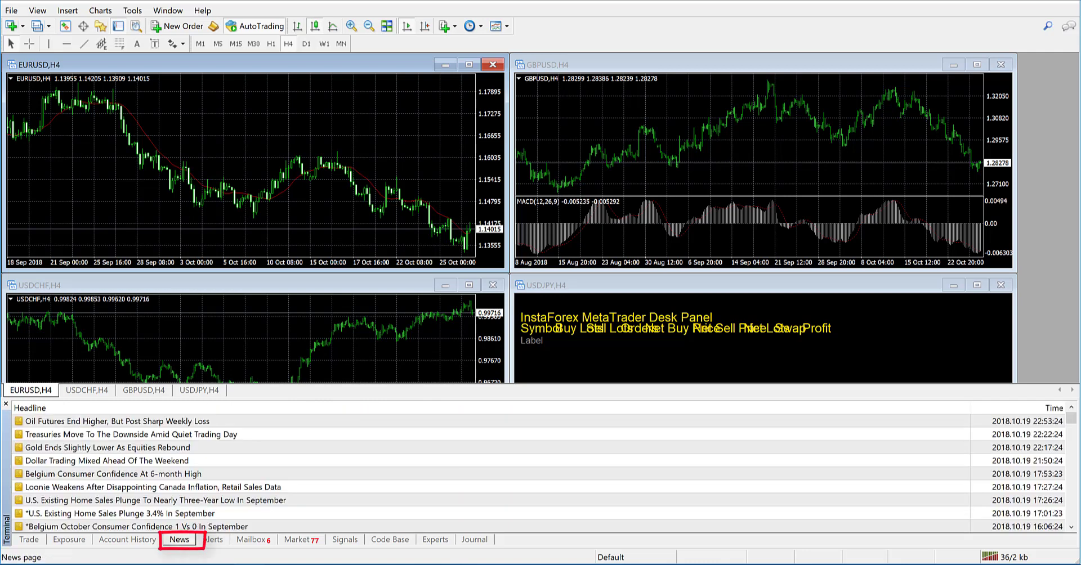
double_click(112, 421)
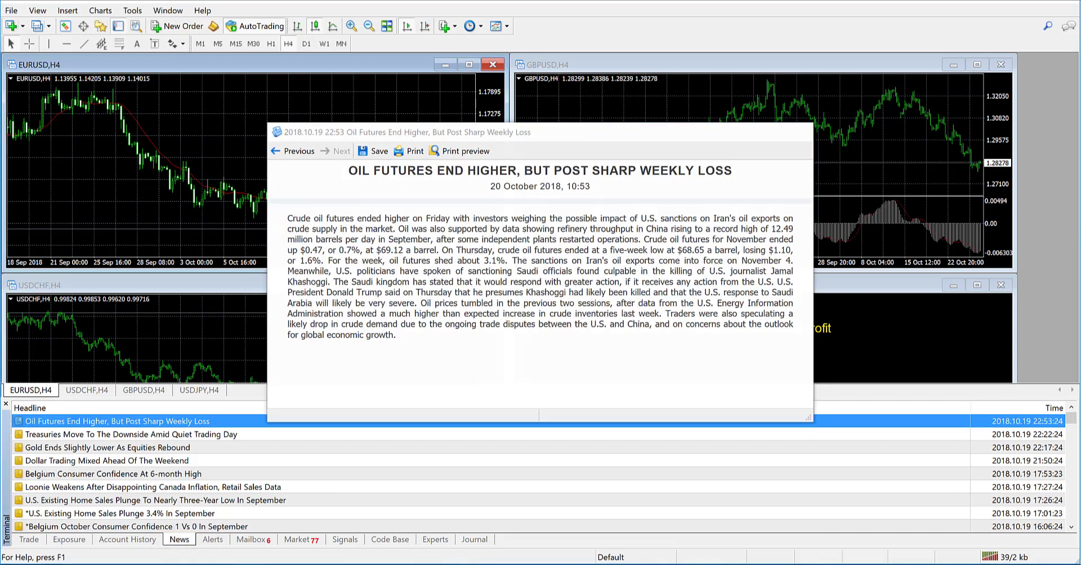
left_click(798, 132)
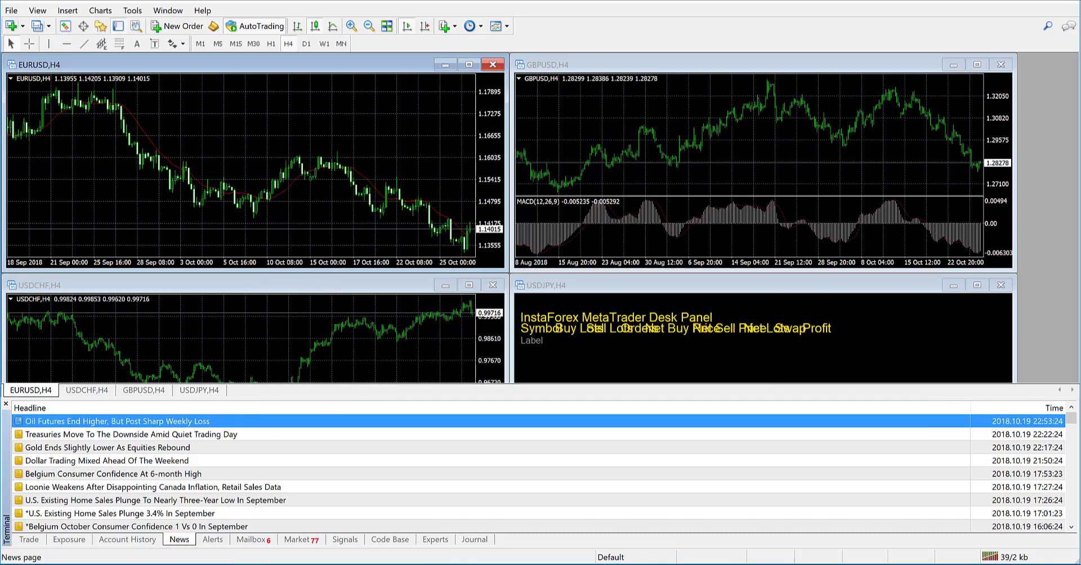
Scroll through the Account History orders, then collapse the Terminal to its balance line.
left_click(128, 540)
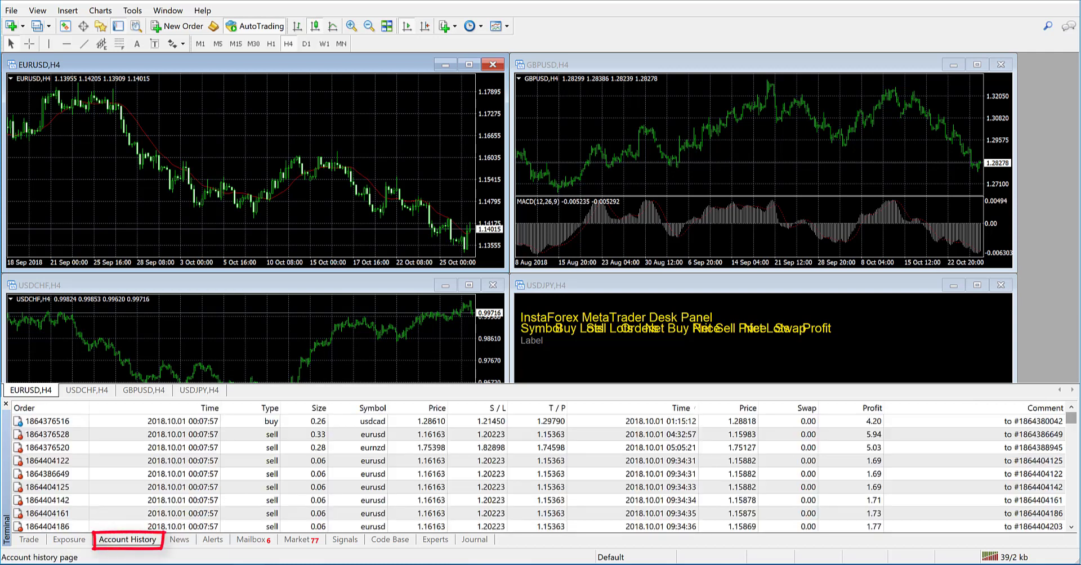
scroll(541, 473, "down", 10)
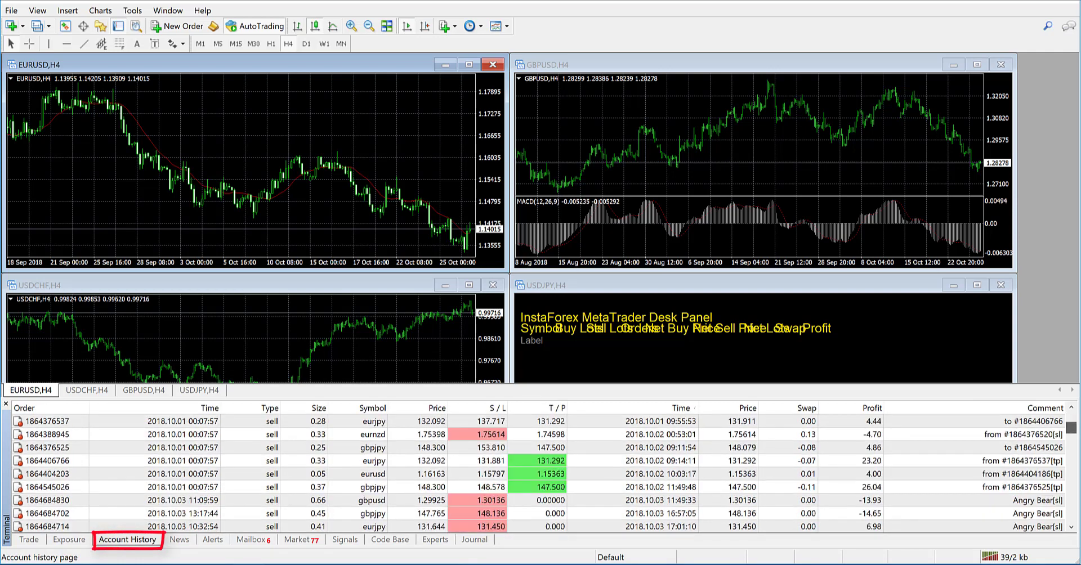
scroll(541, 473, "down", 10)
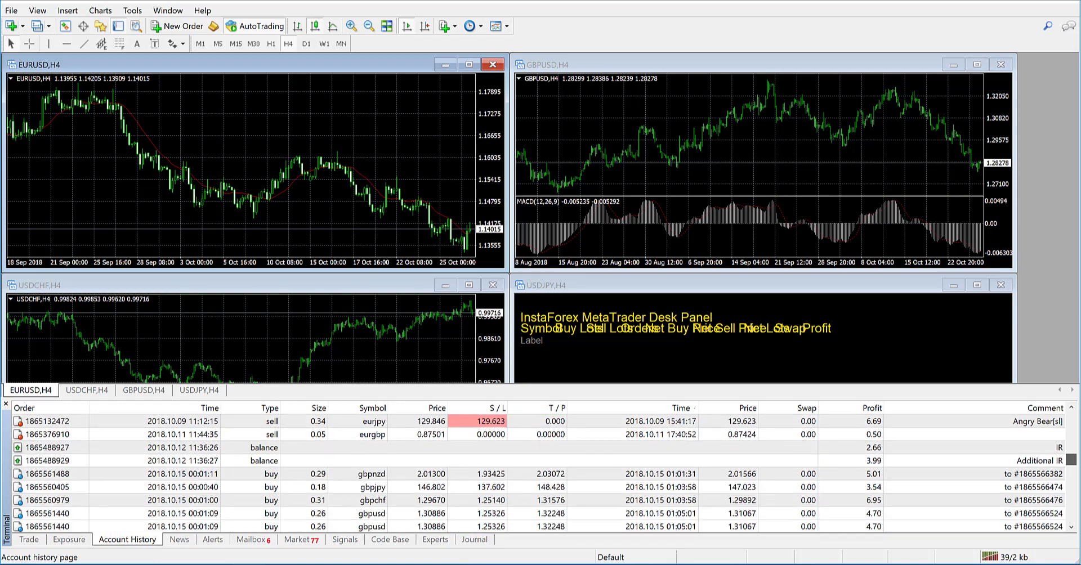
scroll(540, 473, "down", 10)
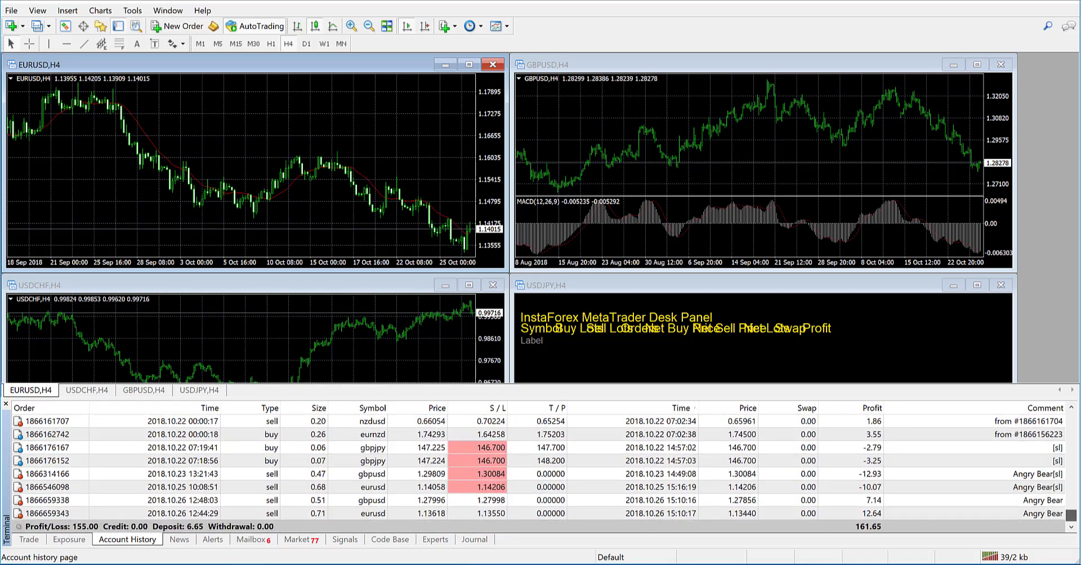
scroll(540, 473, "down", 1)
scroll(541, 473, "up", 5)
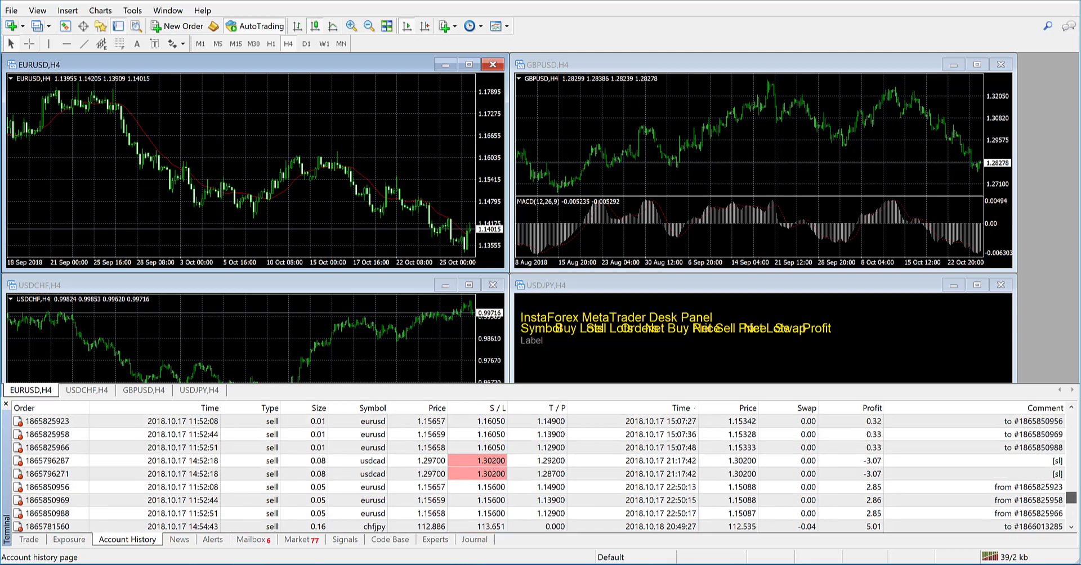
scroll(541, 473, "up", 1)
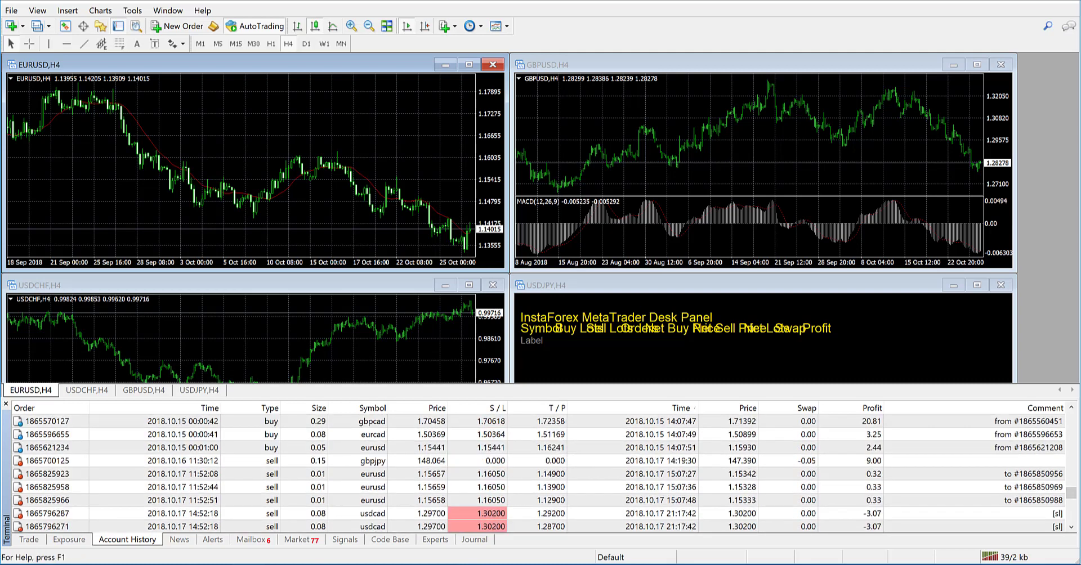
key("ctrl+t")
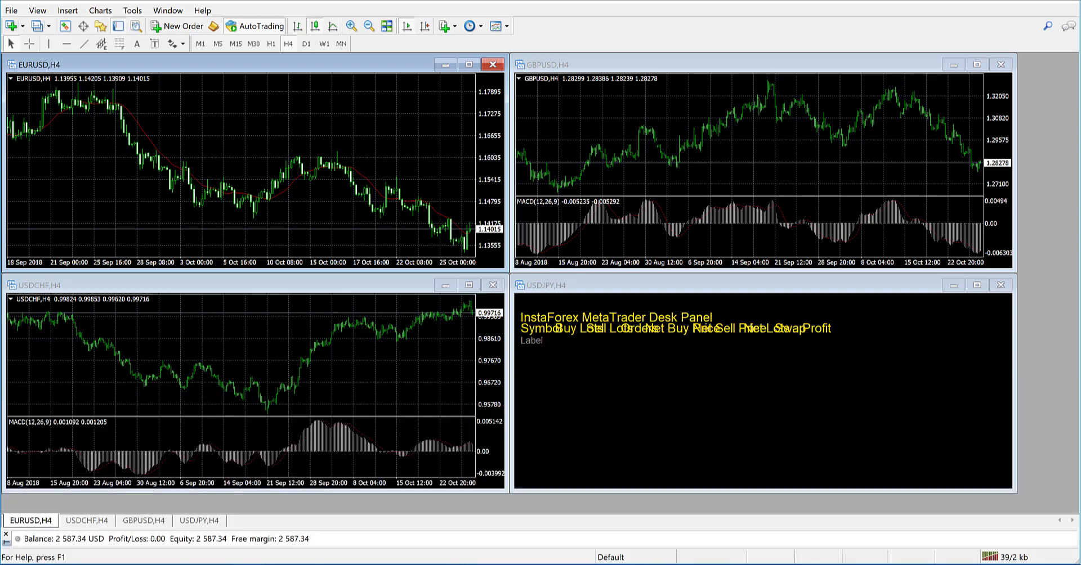
Reopen the Terminal, check Exposure and the pending AUDNZD sell stop, then close it.
key("ctrl+t")
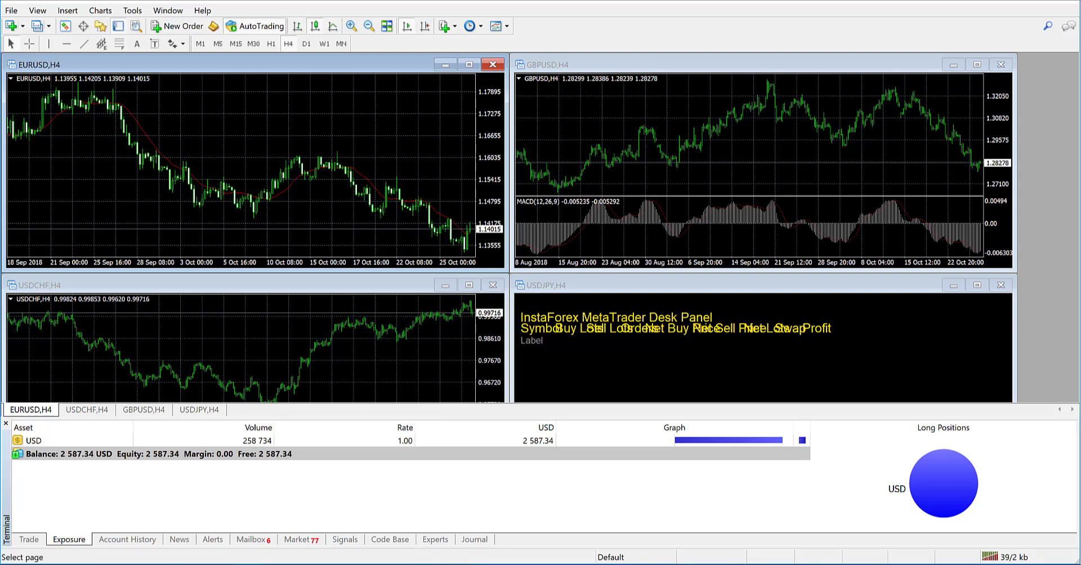
left_click(29, 539)
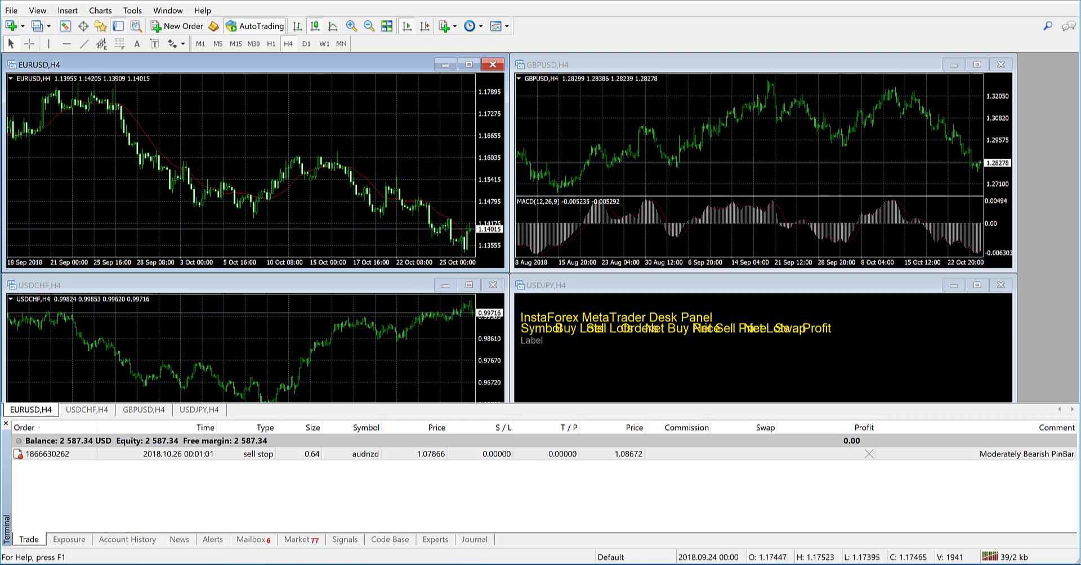
left_click(118, 26)
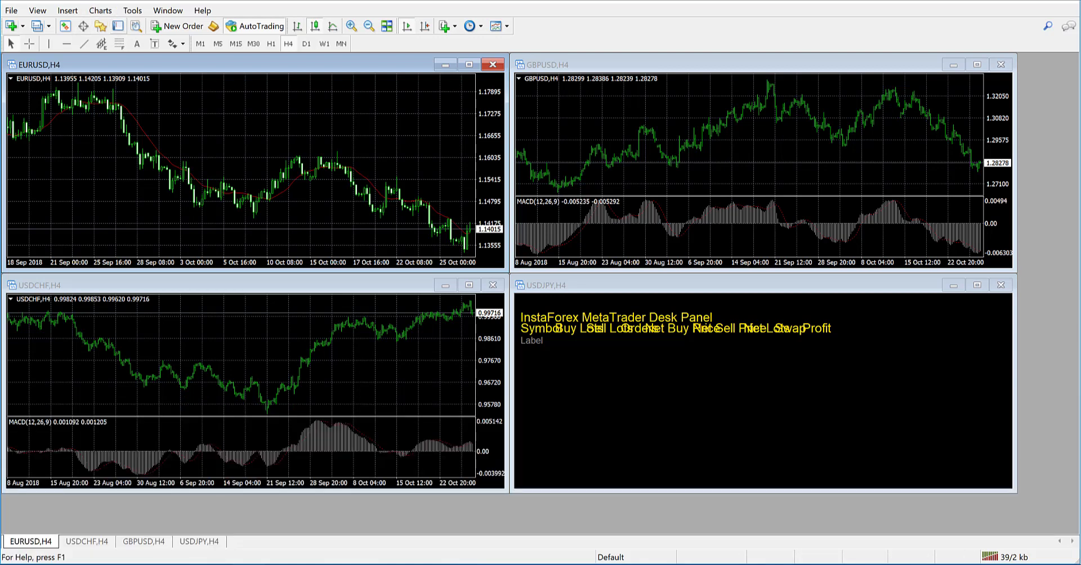